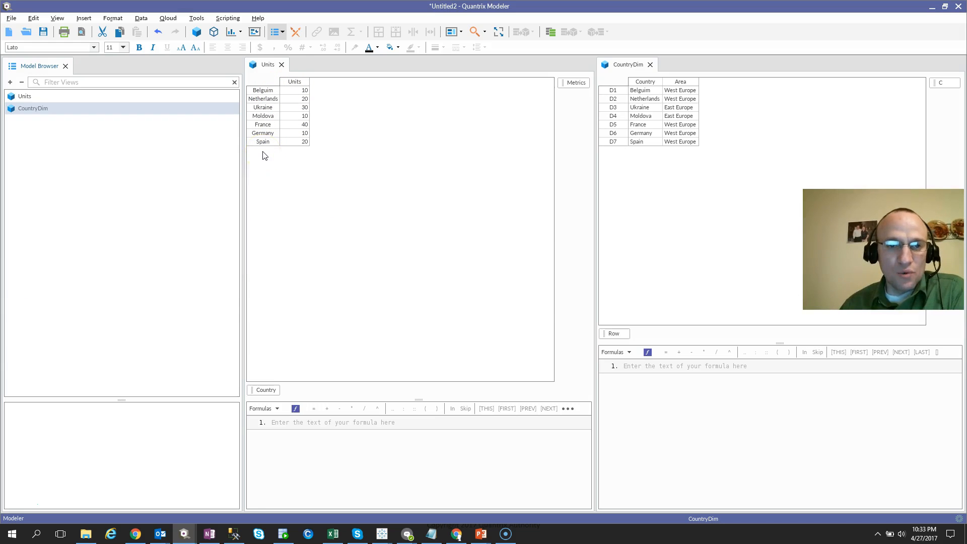
Examine the Ukraine and Moldova rows in Units and the Country and Area columns in CountryDim
left_click_drag(263, 107, 262, 118)
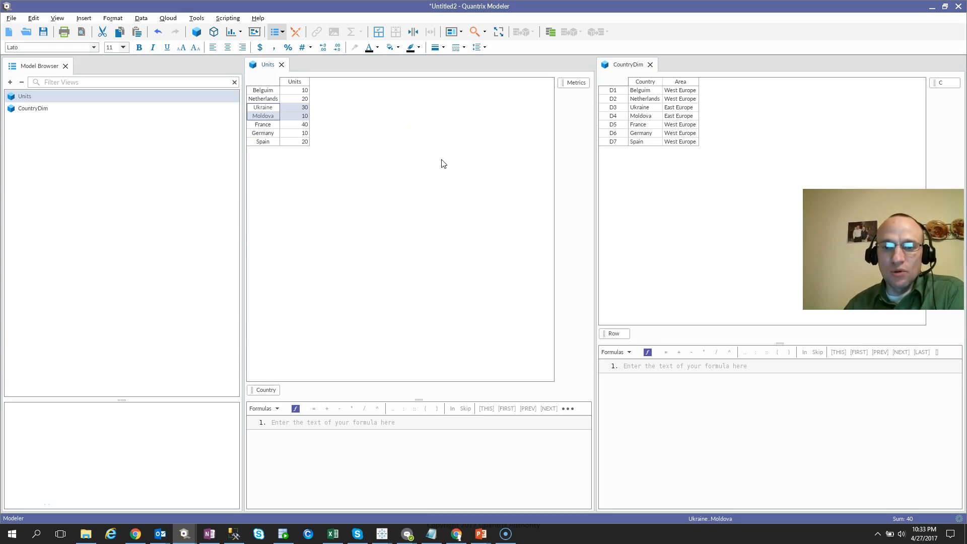
left_click(646, 82)
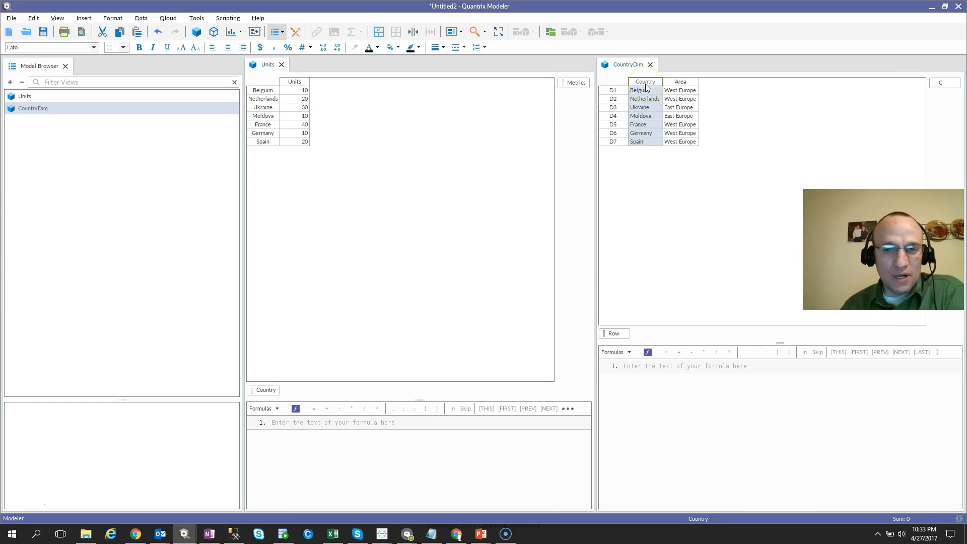
left_click(686, 82)
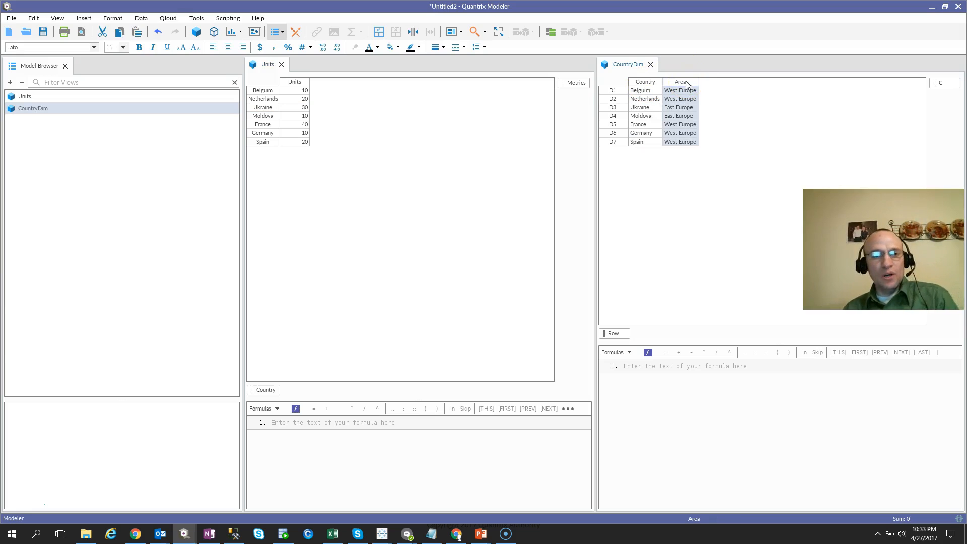
Create a matrix named AreaSummary and dock it below the Units matrix with a taller pane
left_click(197, 31)
right_click(69, 123)
left_click(69, 120)
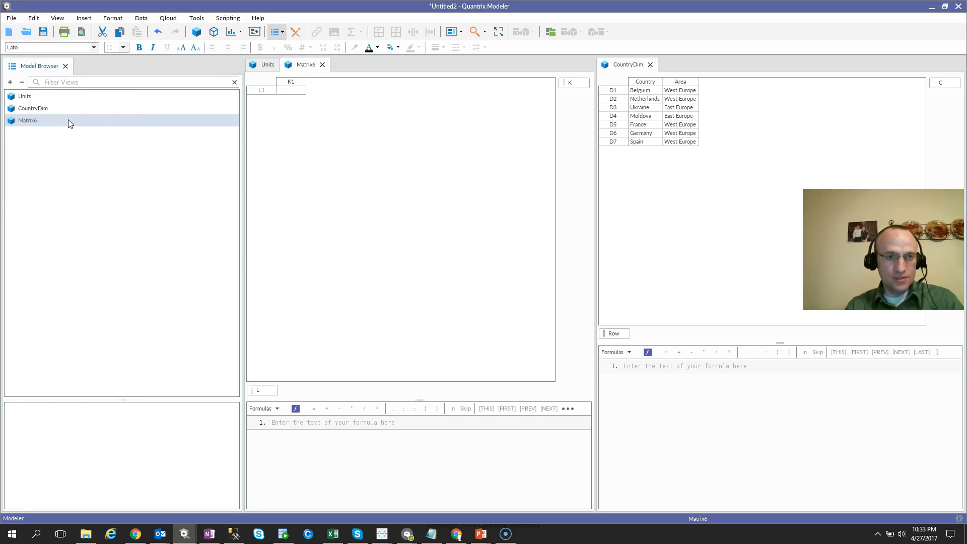
type("Area")
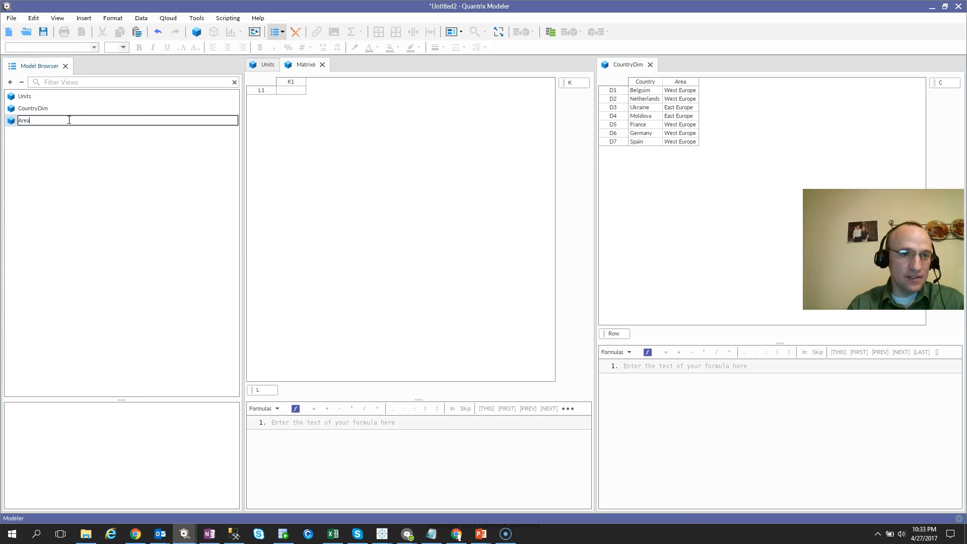
type("Summary")
key("Return")
left_click_drag(69, 123, 368, 388)
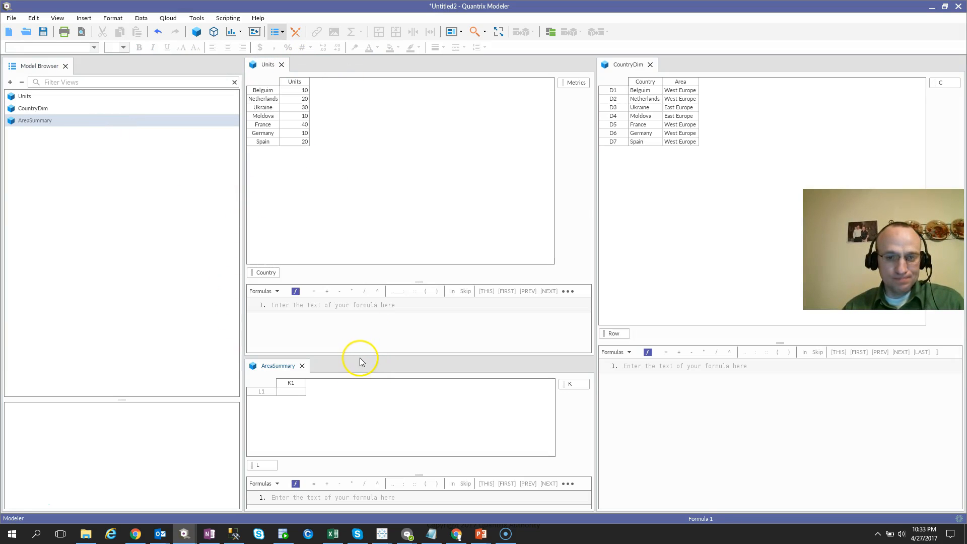
left_click_drag(360, 354, 363, 255)
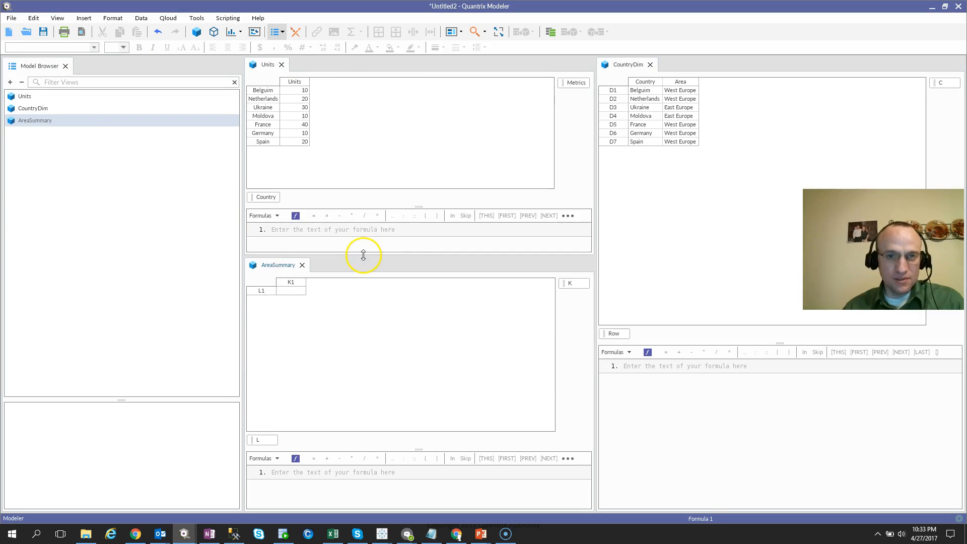
Link the Metrics category from Units to AreaSummary's column category and rename its row category Area
left_click_drag(567, 84, 570, 291)
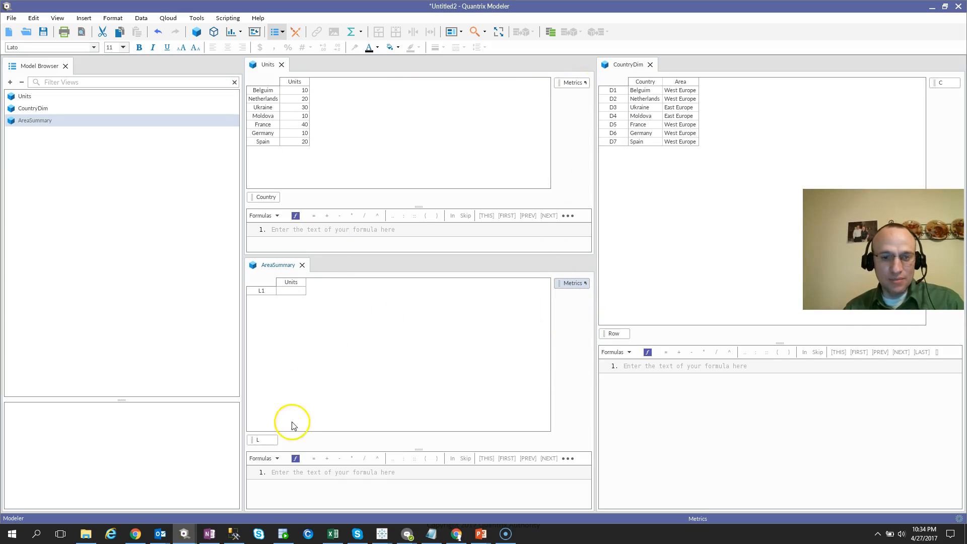
left_click(261, 441)
type("Area")
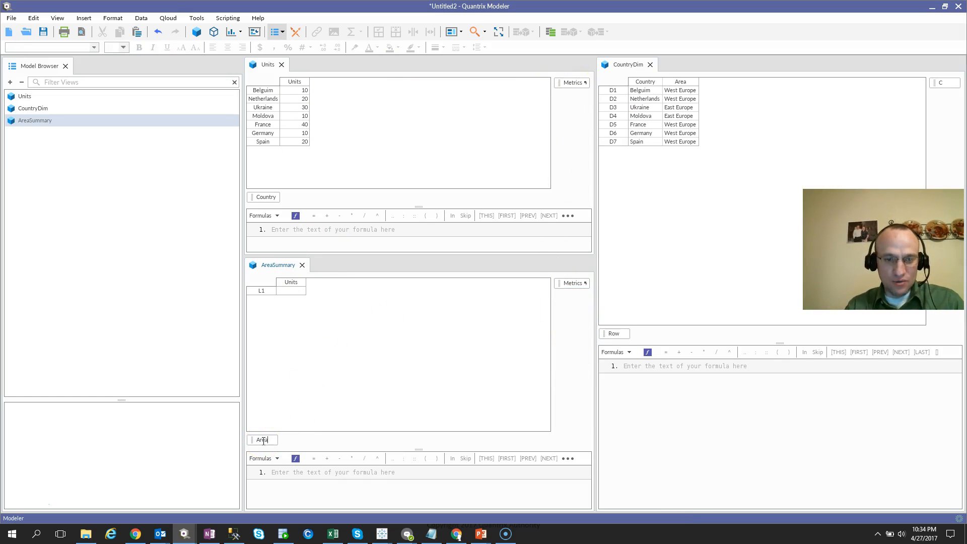
key("Return")
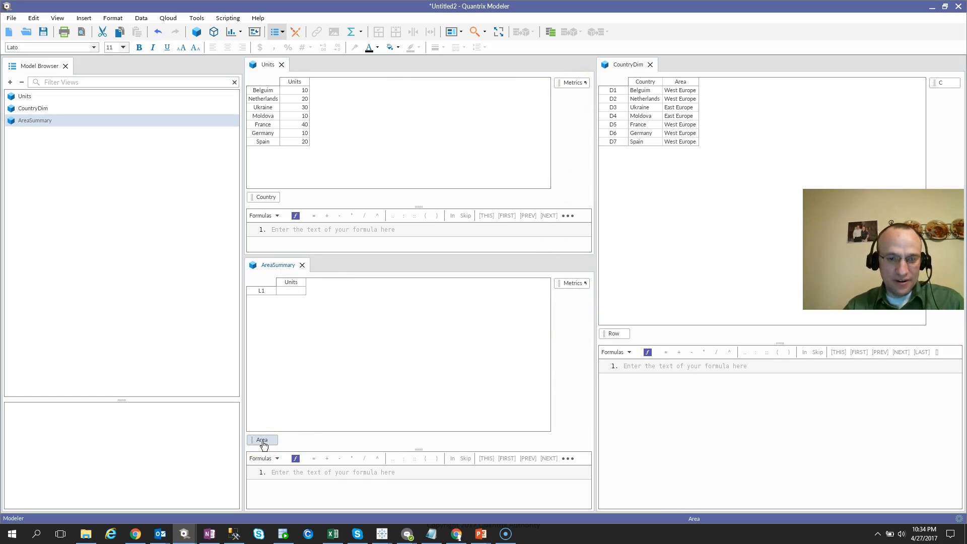
Name the AreaSummary row items West Europe and East Europe, adding the second row
left_click(262, 292)
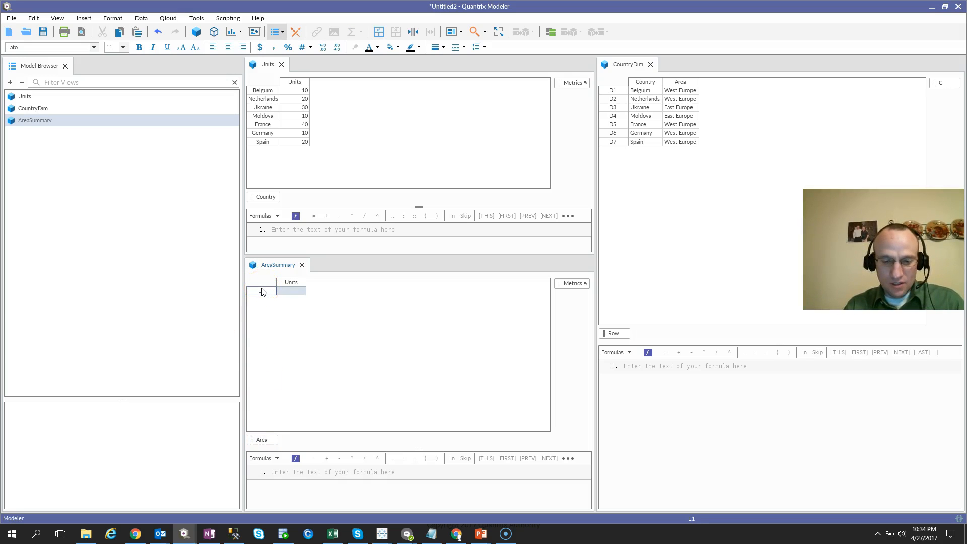
type("We")
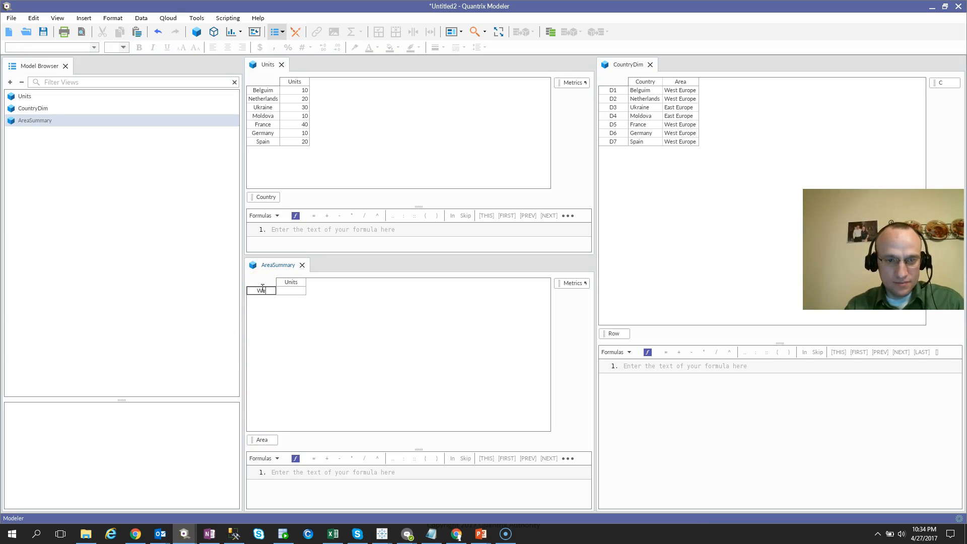
type("st Europe")
key("Return")
type("East Europe")
key("Return")
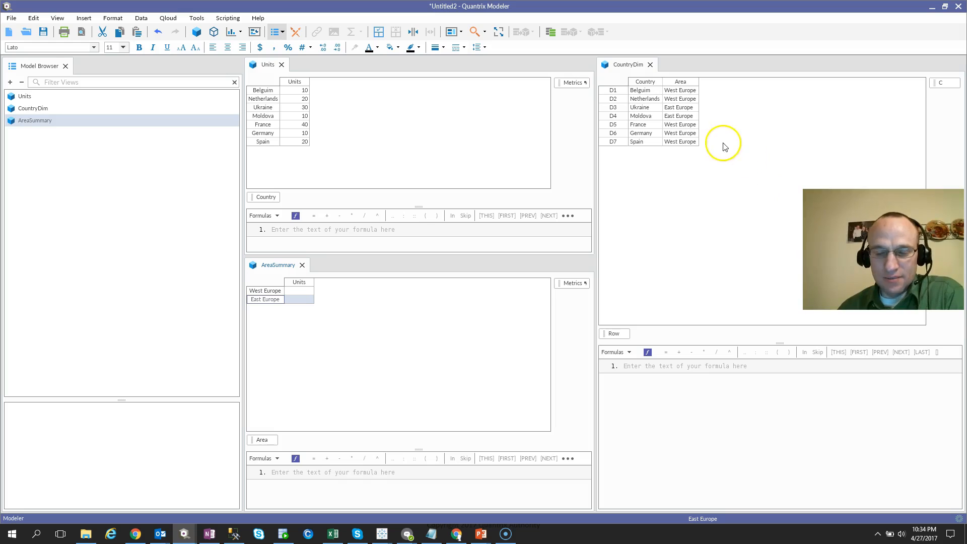
Enter the formula Units = sum(Units::Units) in AreaSummary, referencing the Units column of the Units matrix
left_click(680, 82)
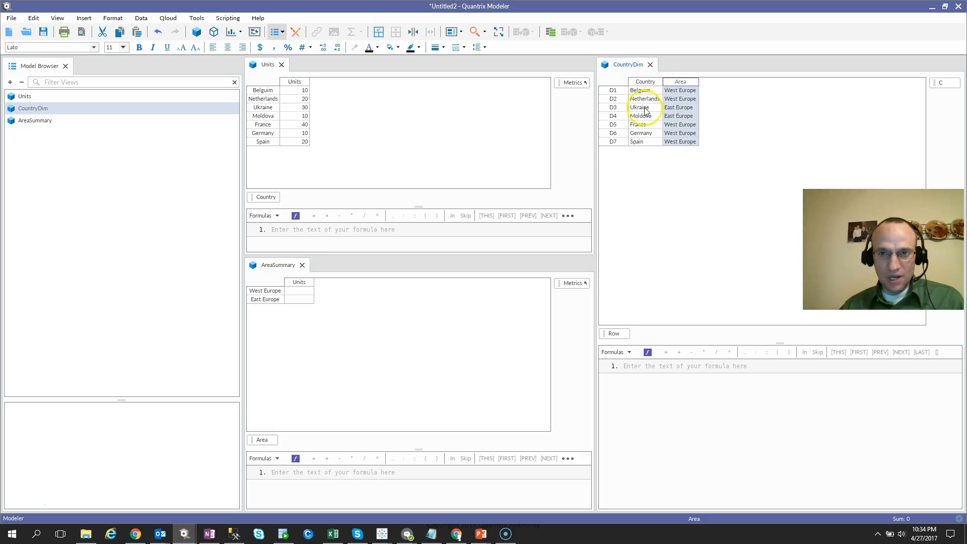
left_click(301, 298)
left_click(300, 284)
type("= ")
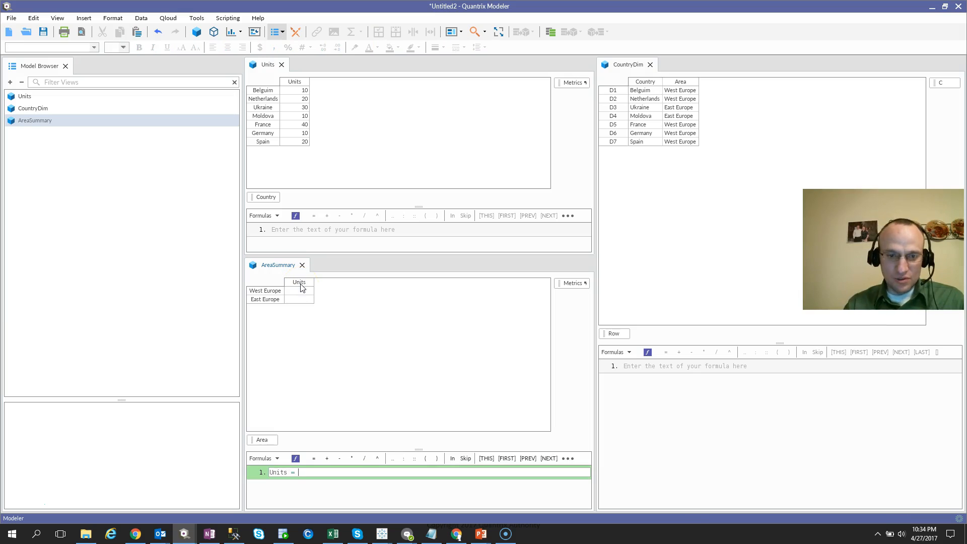
type("sum(")
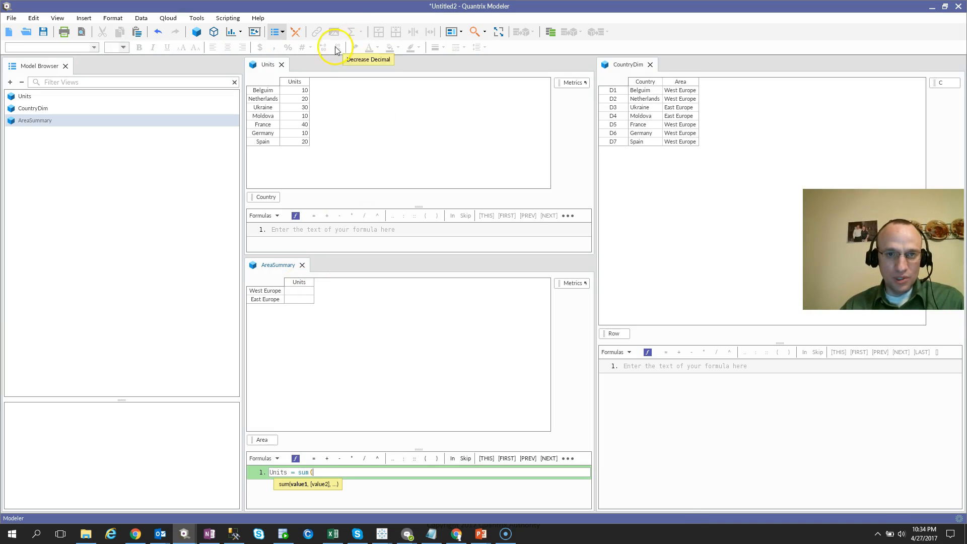
left_click(294, 82)
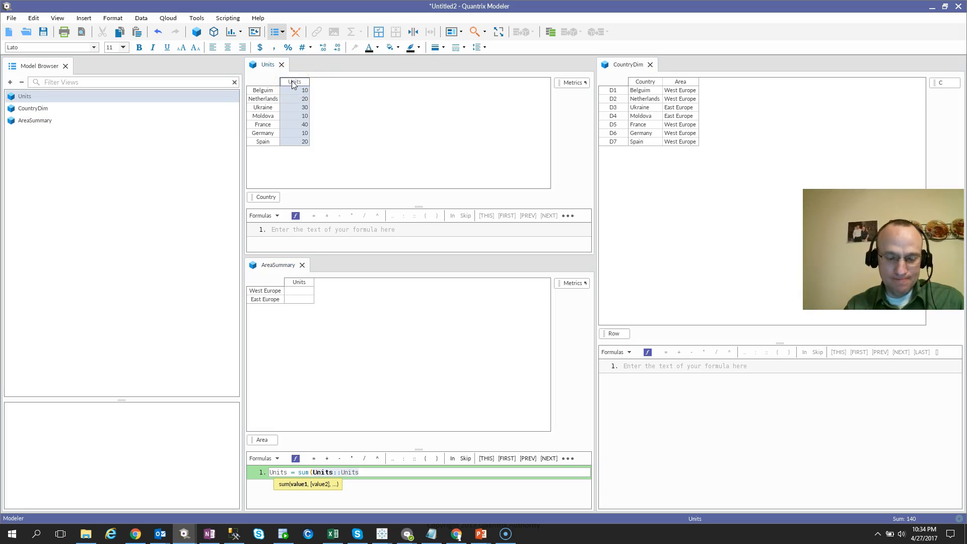
type(")")
Add the clause "using CountryDim::Country as Units::Country" on a second line of the AreaSummary formula
key("shift+Return")
type("using")
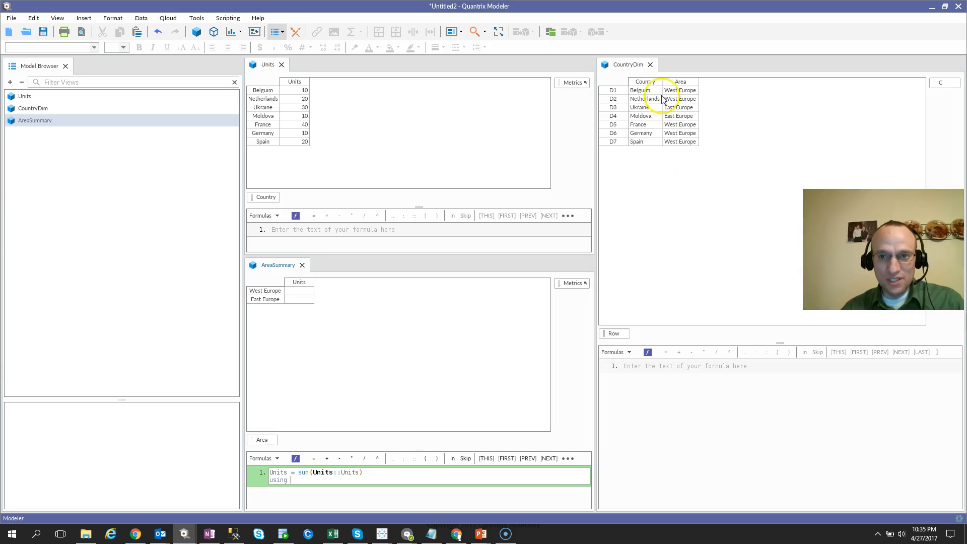
left_click(646, 83)
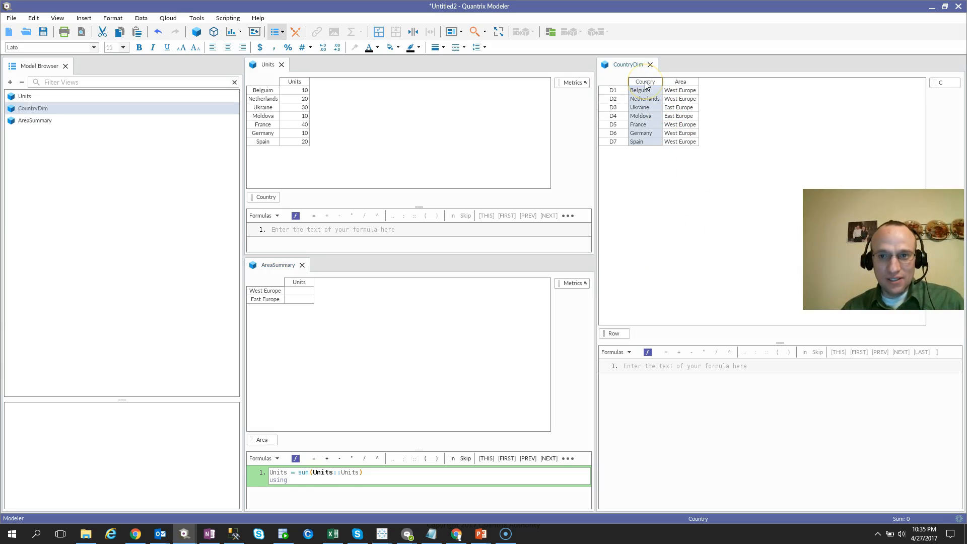
type("as")
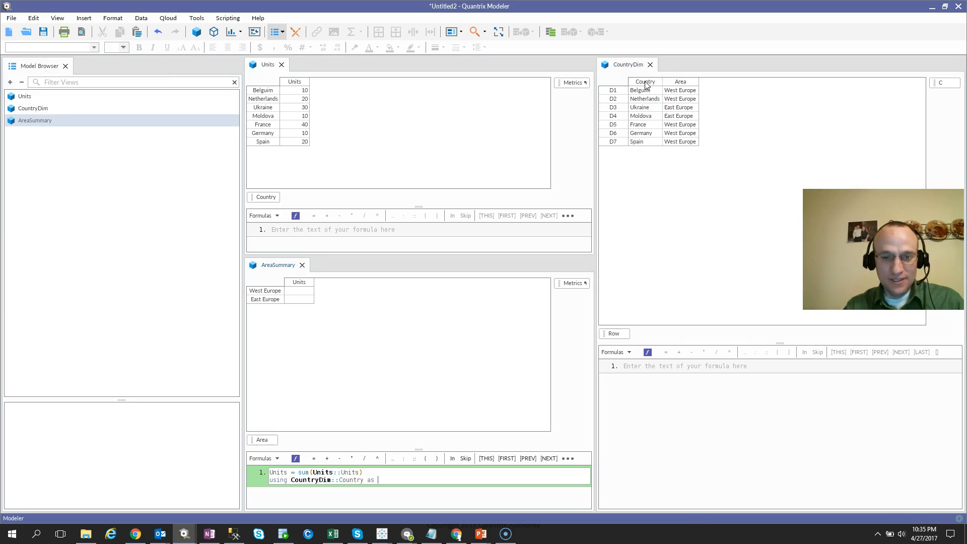
left_click(255, 198)
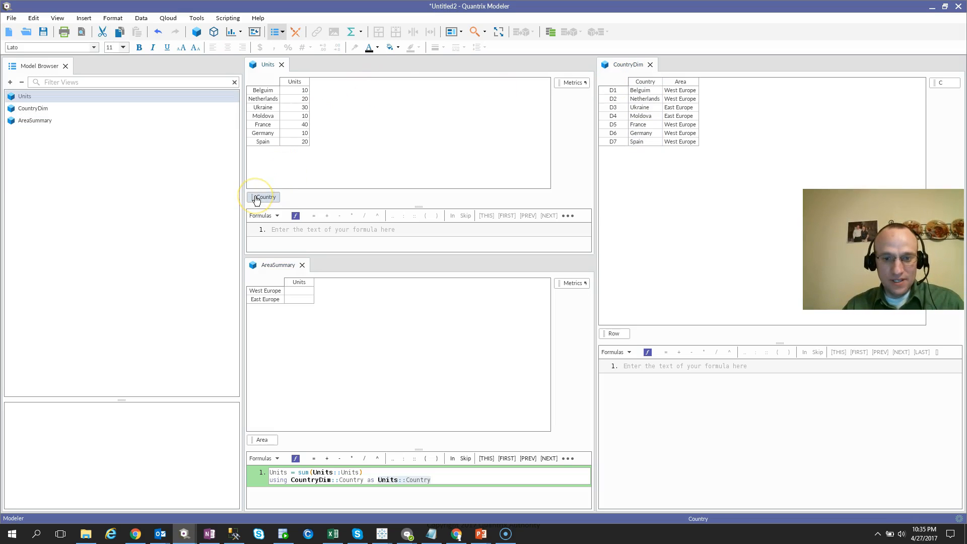
Complete the AreaSummary formula with a third line, ", CountryDim::Area as Area"
key("Return")
type(",")
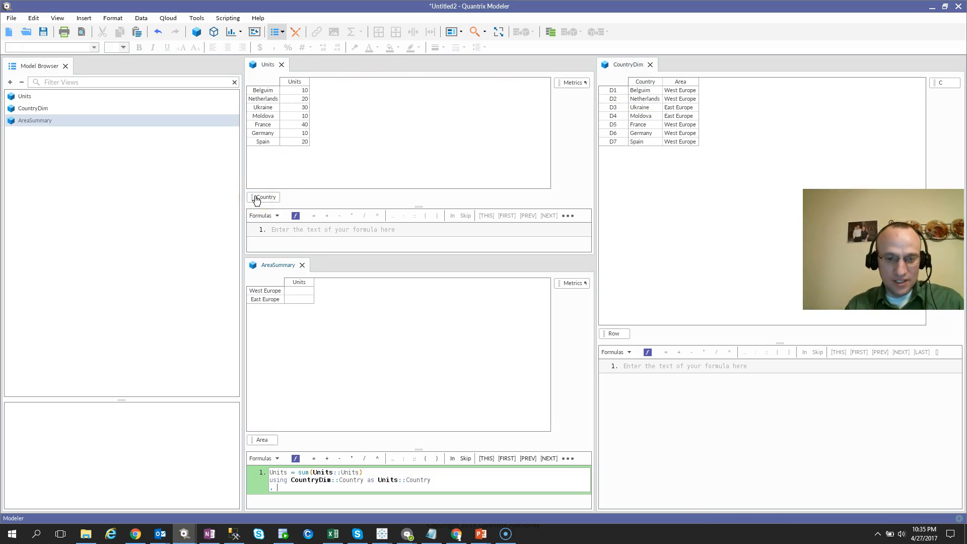
left_click(680, 82)
type("a as")
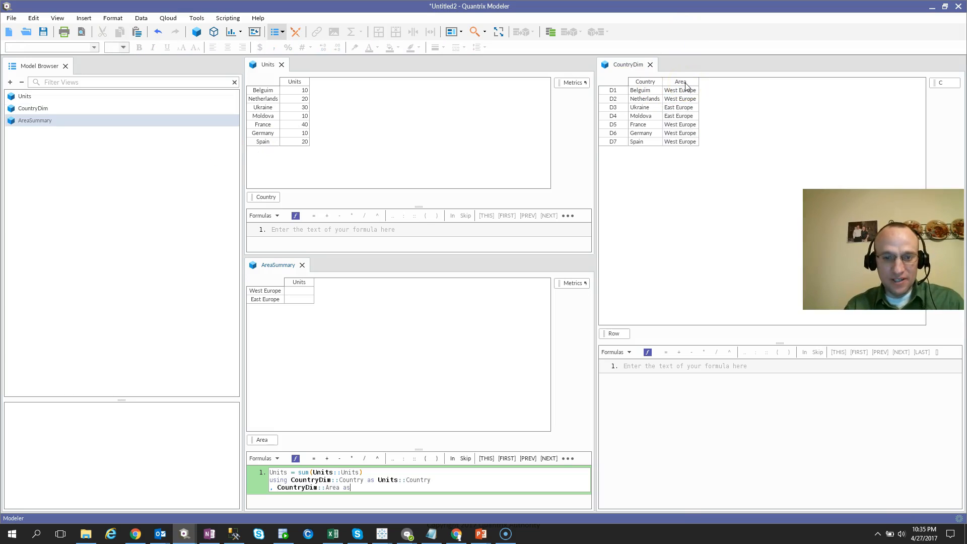
left_click(261, 440)
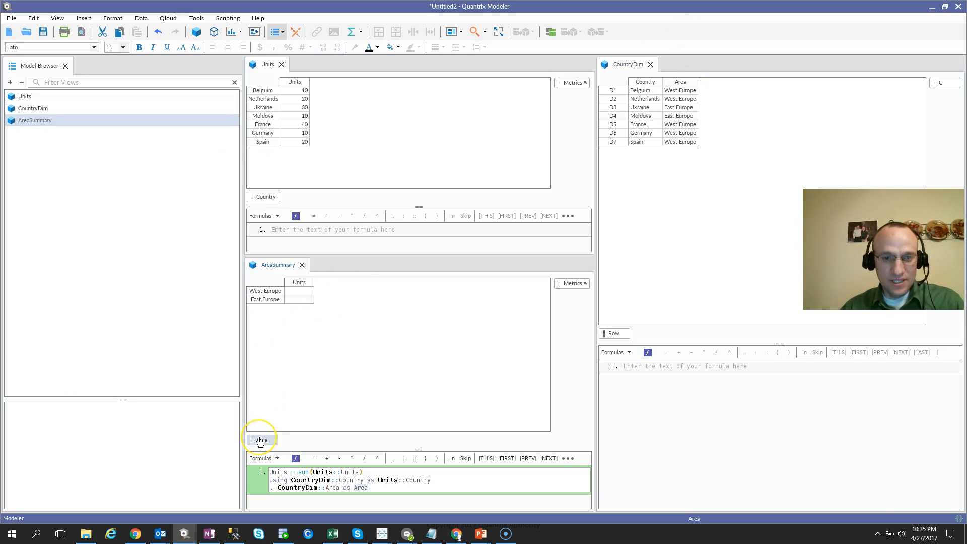
key("Return")
Check the AreaSummary results against the selection sums for Ukraine and Moldova and for all countries in Units
left_click_drag(301, 292, 302, 300)
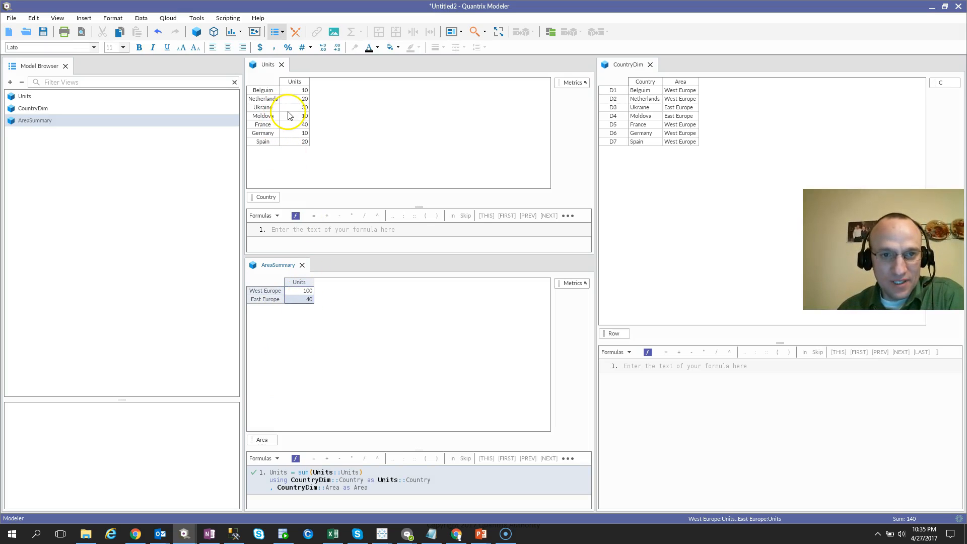
left_click_drag(293, 107, 291, 120)
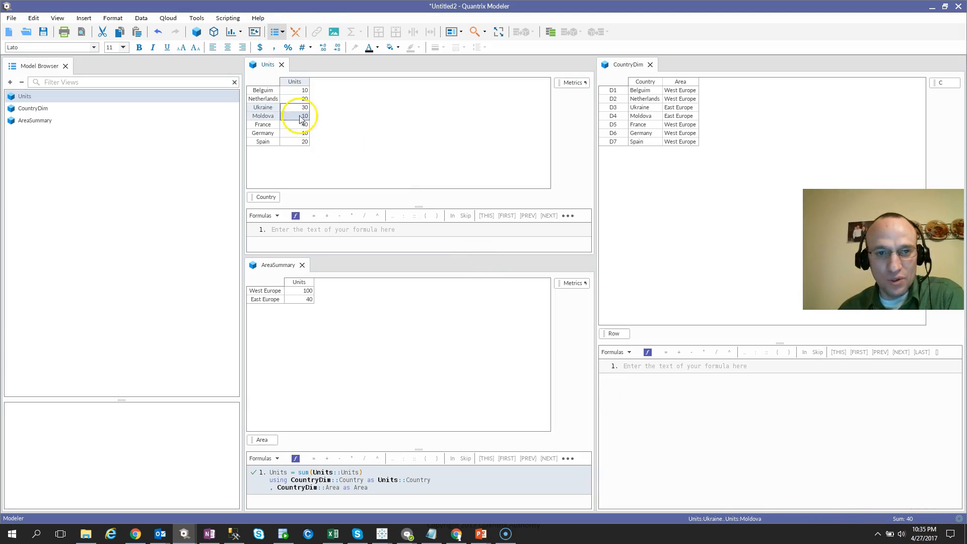
left_click_drag(297, 90, 303, 141)
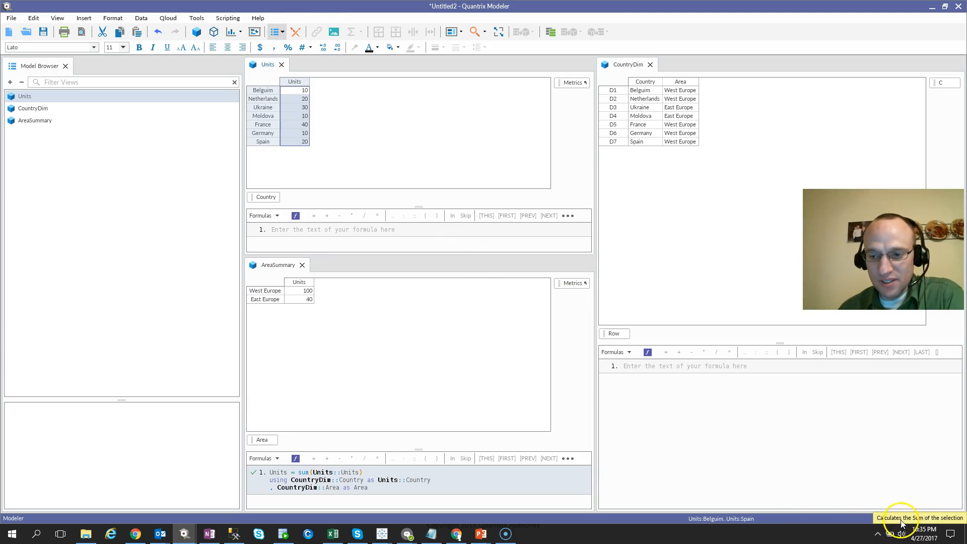
left_click(297, 292)
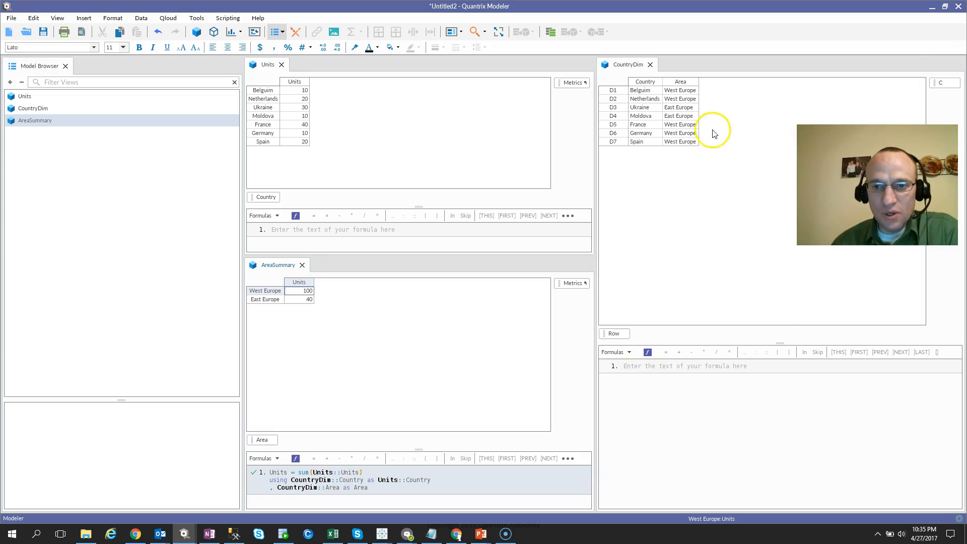
Examine the France and Spain rows in the Units matrix
left_click(263, 124)
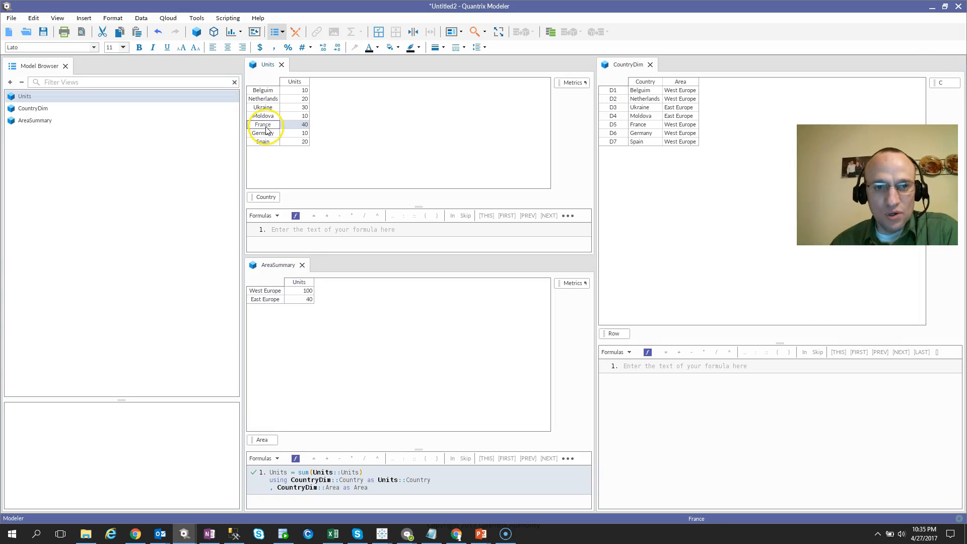
left_click(267, 145)
left_click(264, 125)
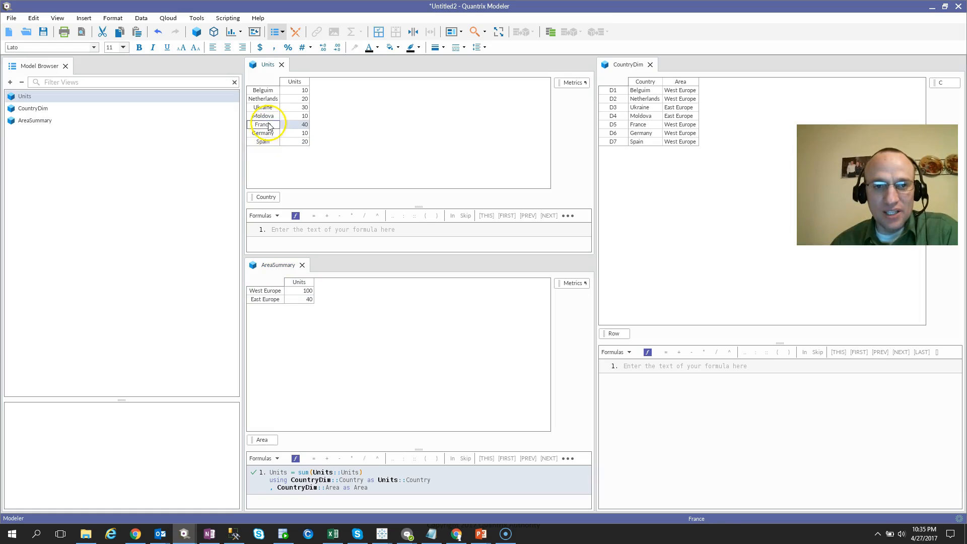
left_click(266, 144)
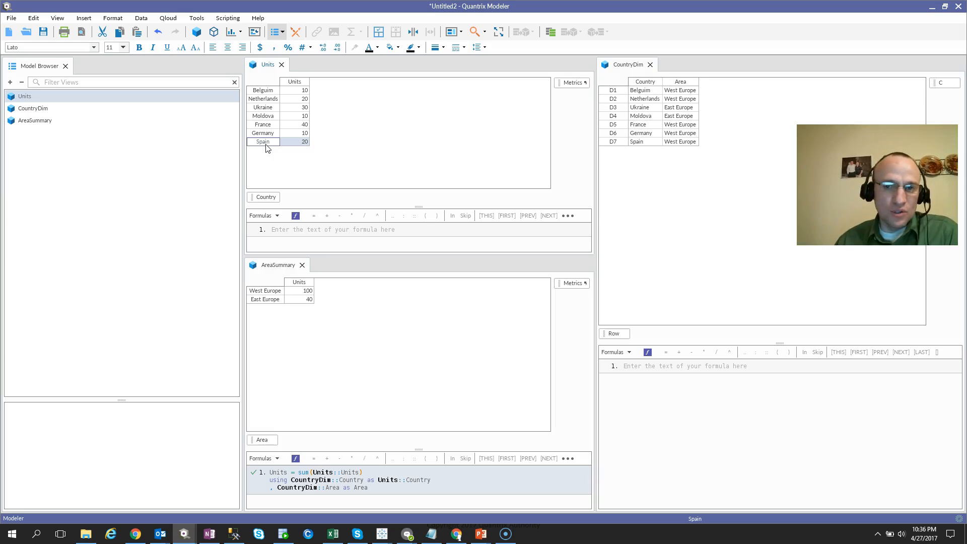
Add a column named Consider after Area in the CountryDim matrix
left_click(690, 84)
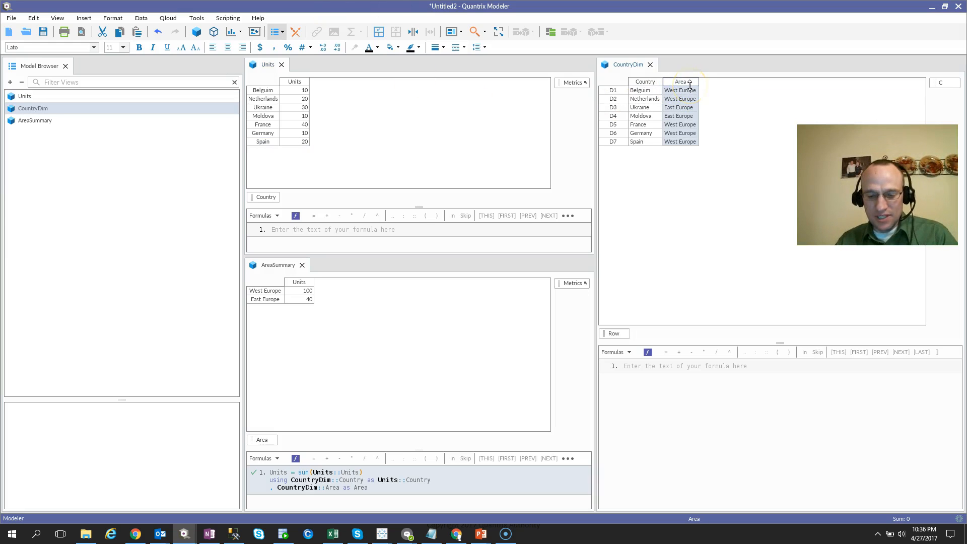
key("Return")
type("Consider")
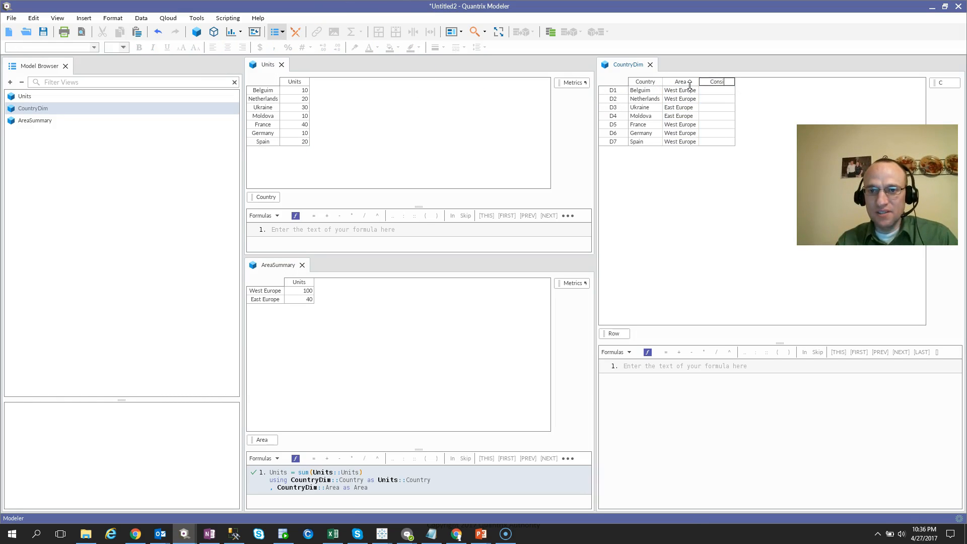
key("Return")
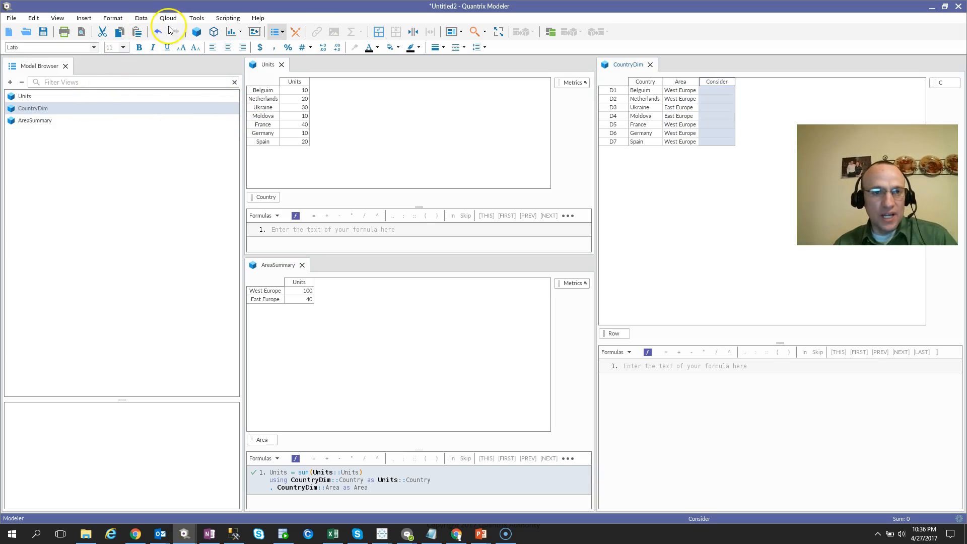
Create another new matrix and dock it below the CountryDim matrix
left_click(196, 32)
left_click_drag(312, 64, 724, 367)
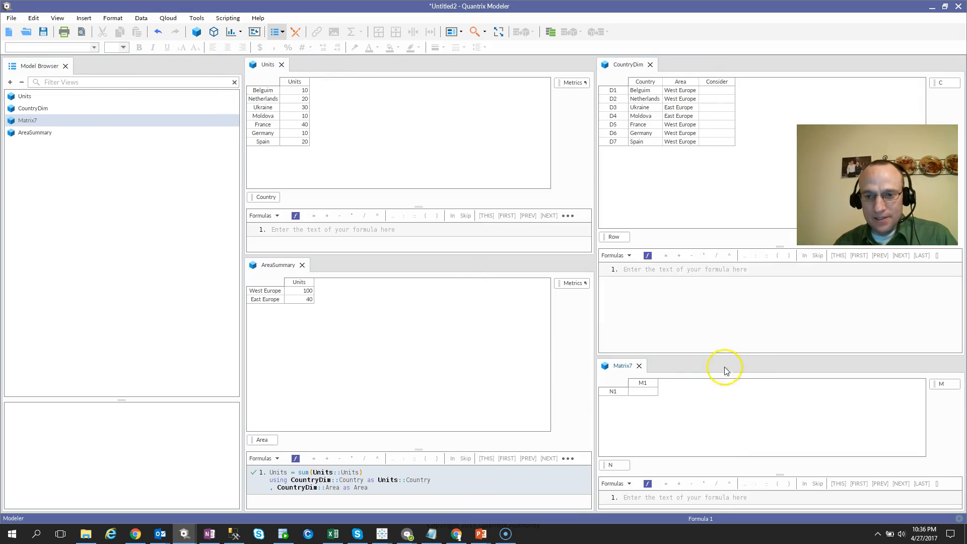
Link AreaSummary's Metrics category into Matrix7 as its columns and name Matrix7's row Group1
left_click(614, 392)
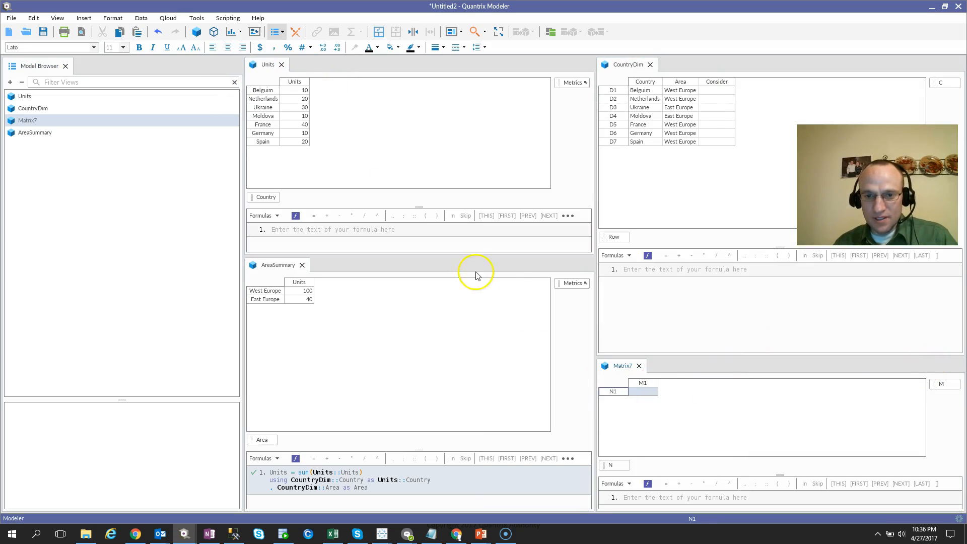
left_click_drag(572, 283, 942, 397)
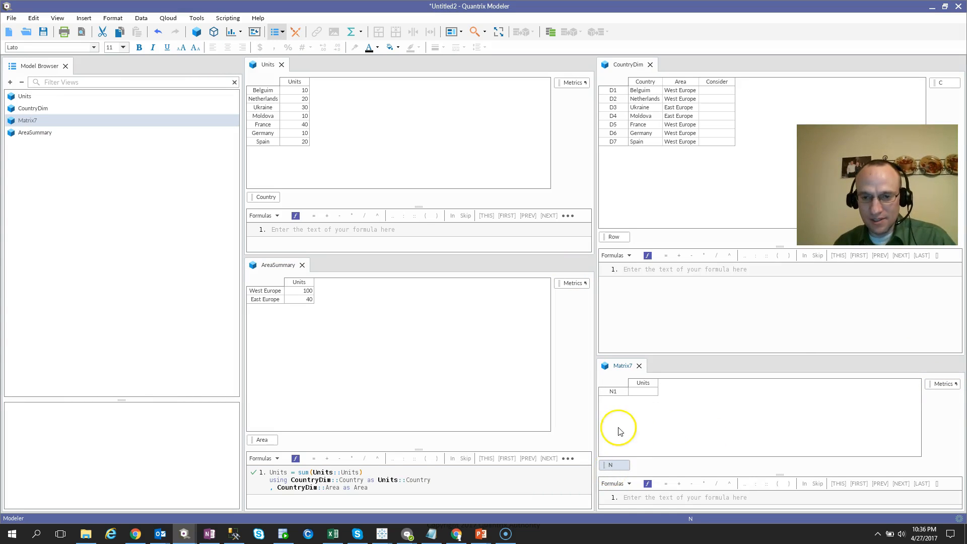
left_click(613, 391)
type("Yes")
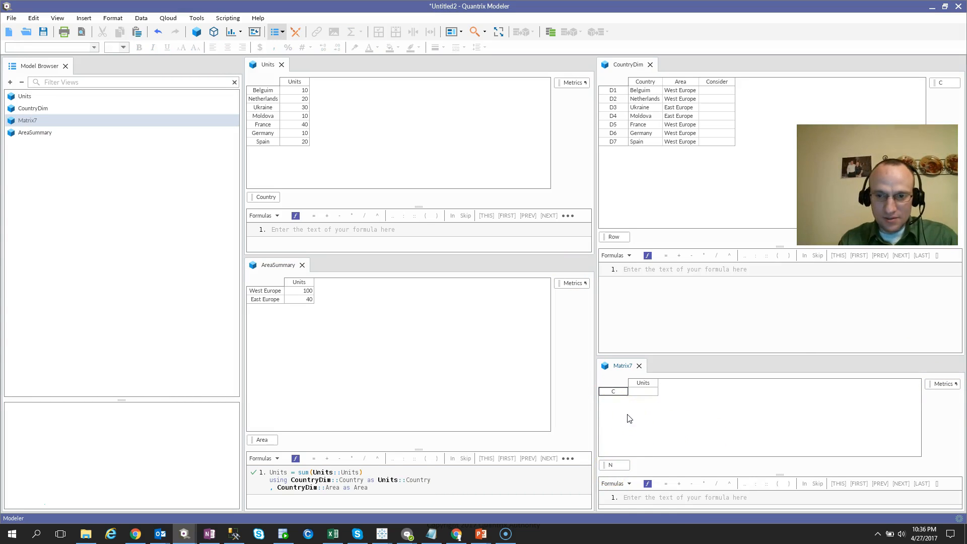
key("BackSpace")
key("BackSpace")
key("BackSpace")
type("Group1")
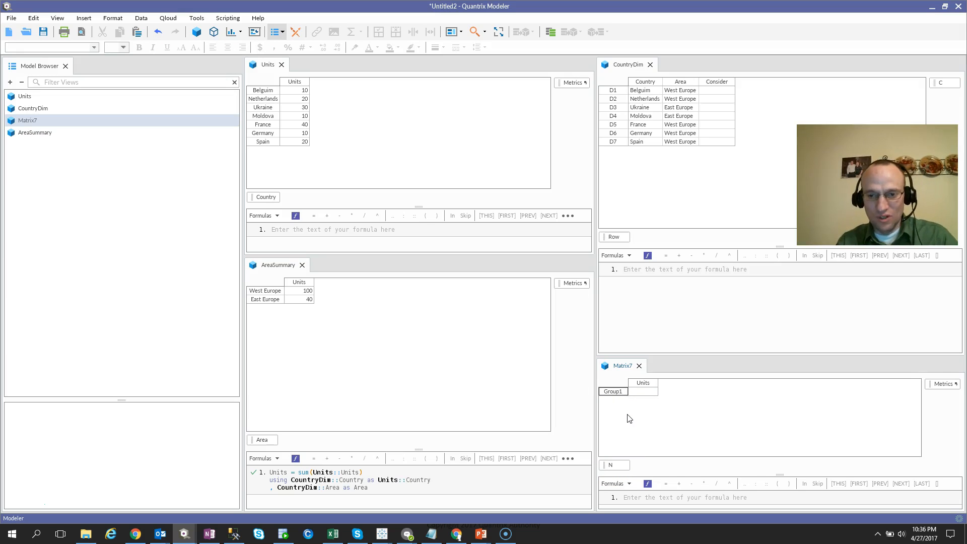
key("Return")
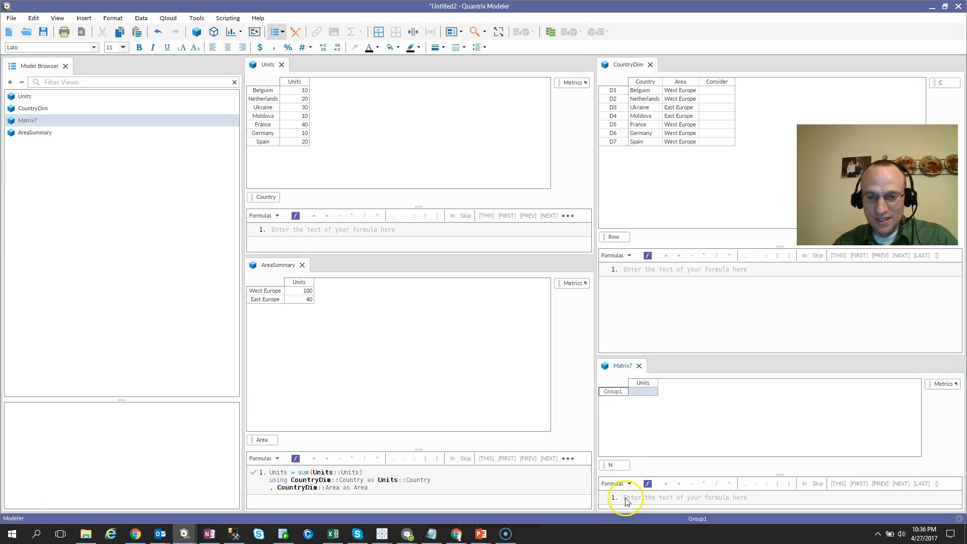
Rename the row category of Matrix7 to Groups
left_click(616, 464)
type("Groups")
key("Return")
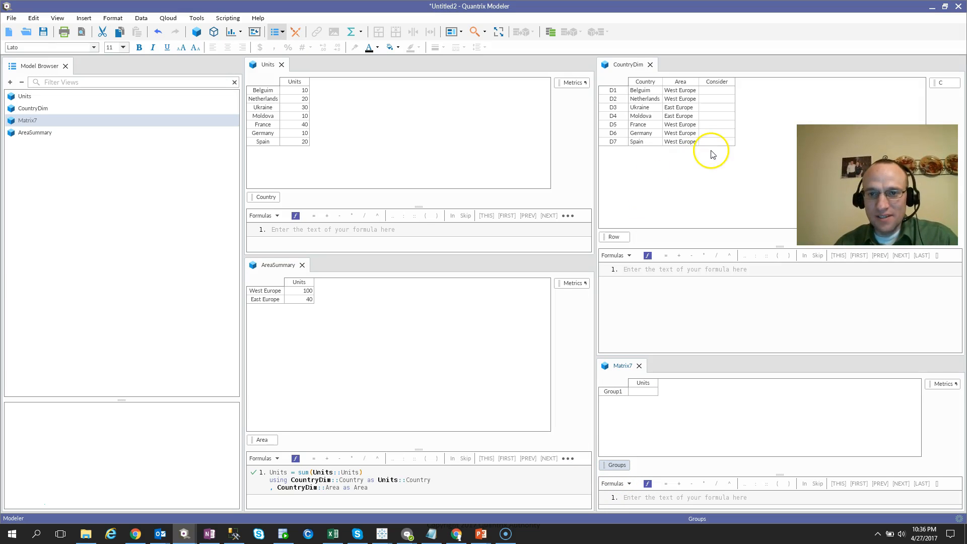
Enter 1 in CountryDim's Consider column for Germany and the Netherlands
left_click(716, 134)
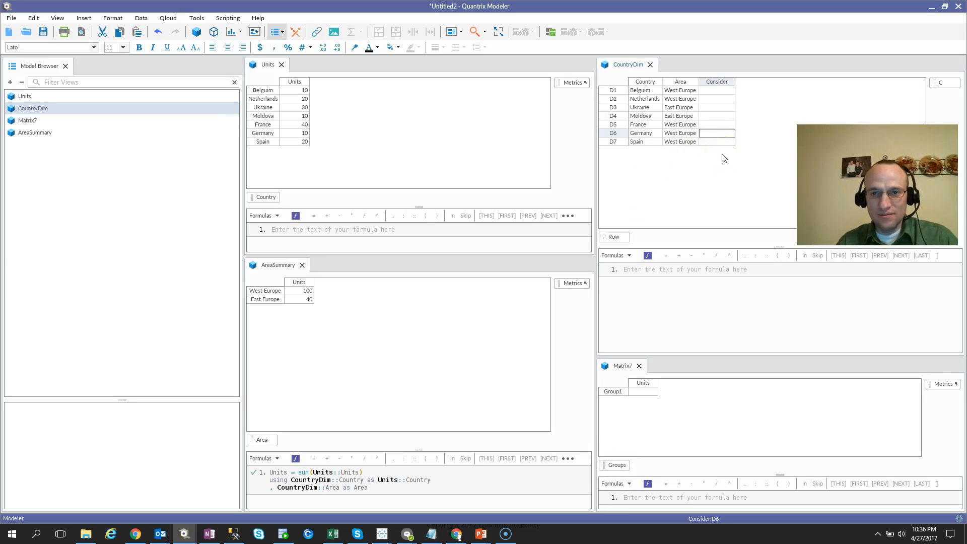
type("1")
key("Up")
key("Up")
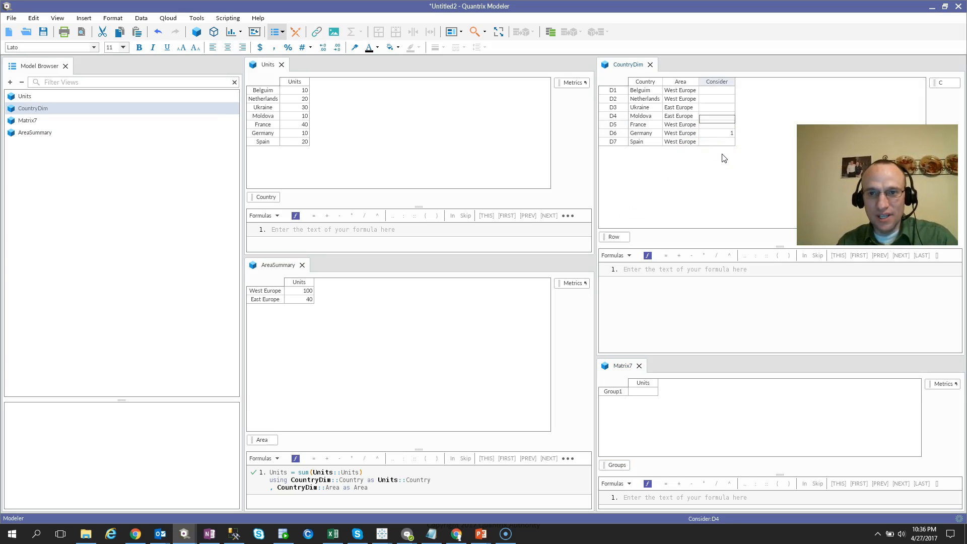
key("Up")
key("Up")
type("1")
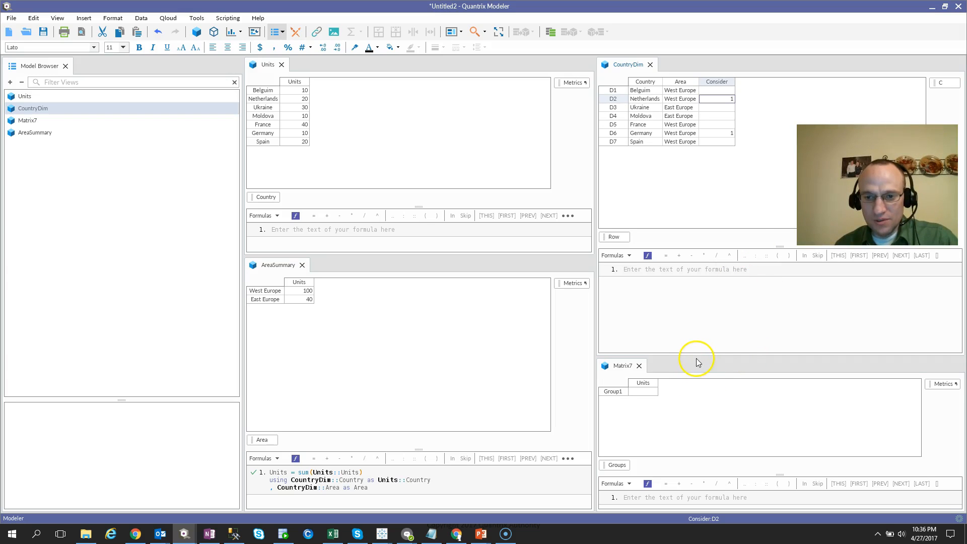
Give Group1's Units in Matrix7 the formula select(Units::Units, CountryDim::Consider, 1)
left_click_drag(697, 361, 703, 318)
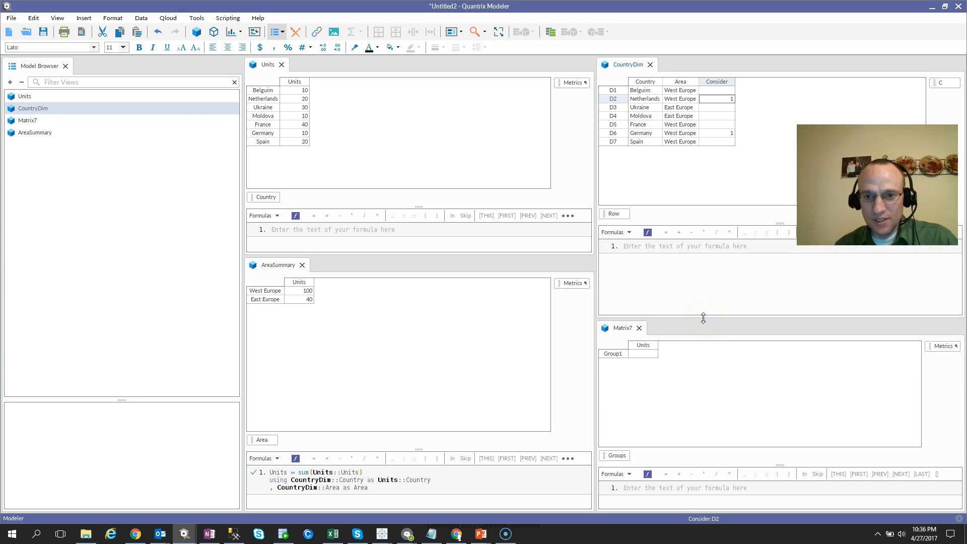
left_click(646, 355)
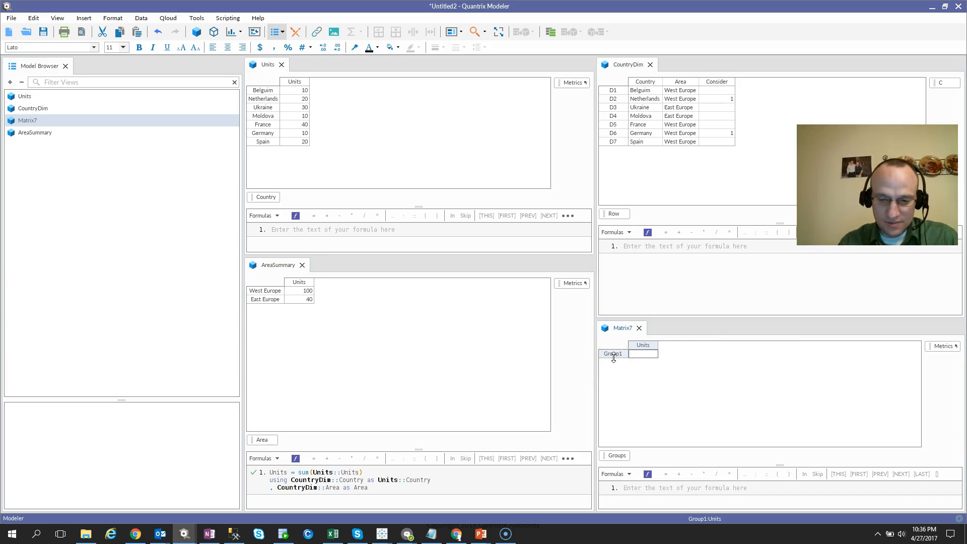
type("= select(")
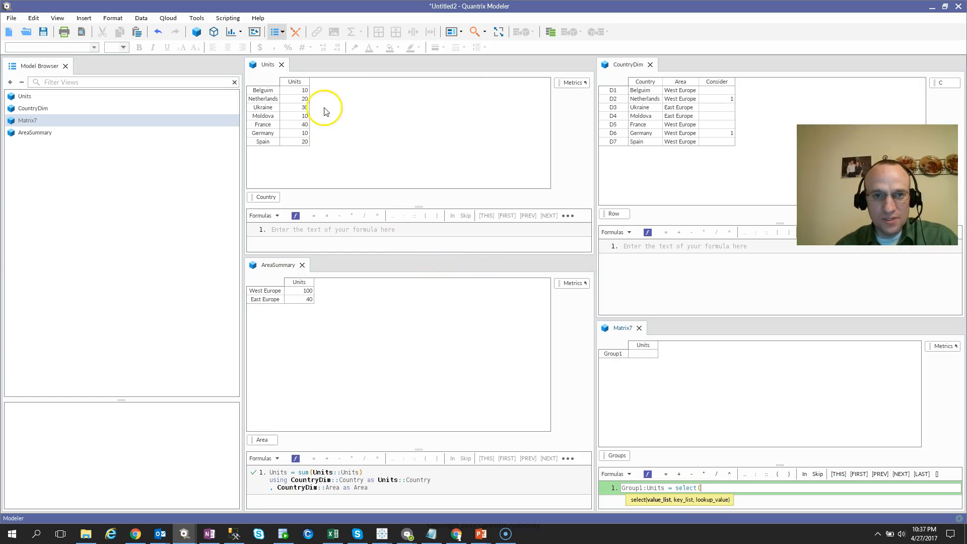
left_click(297, 88)
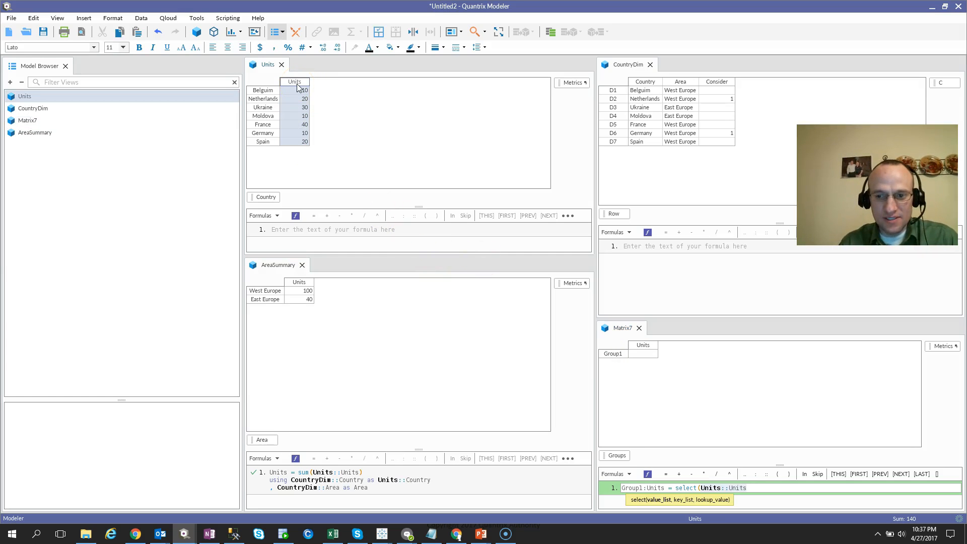
type(",")
left_click(724, 82)
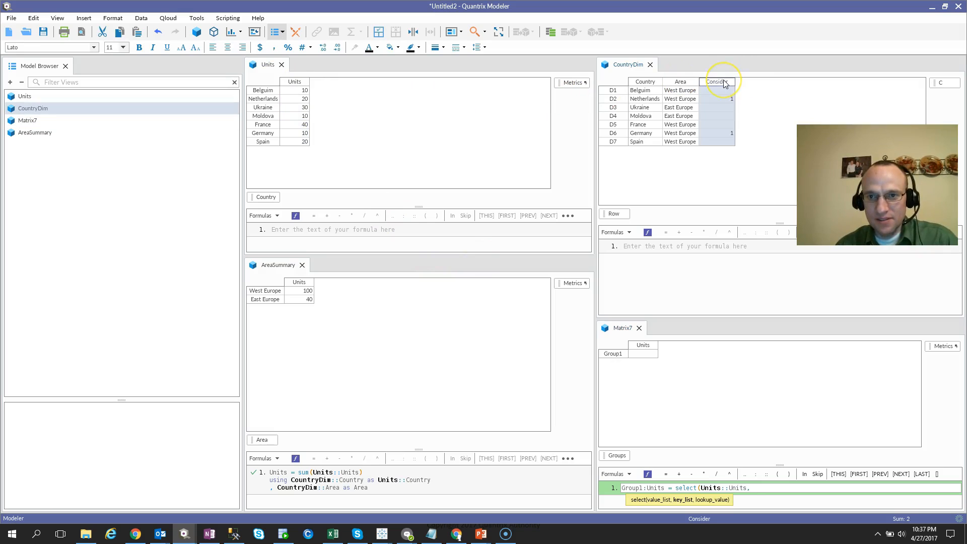
type(", 1)")
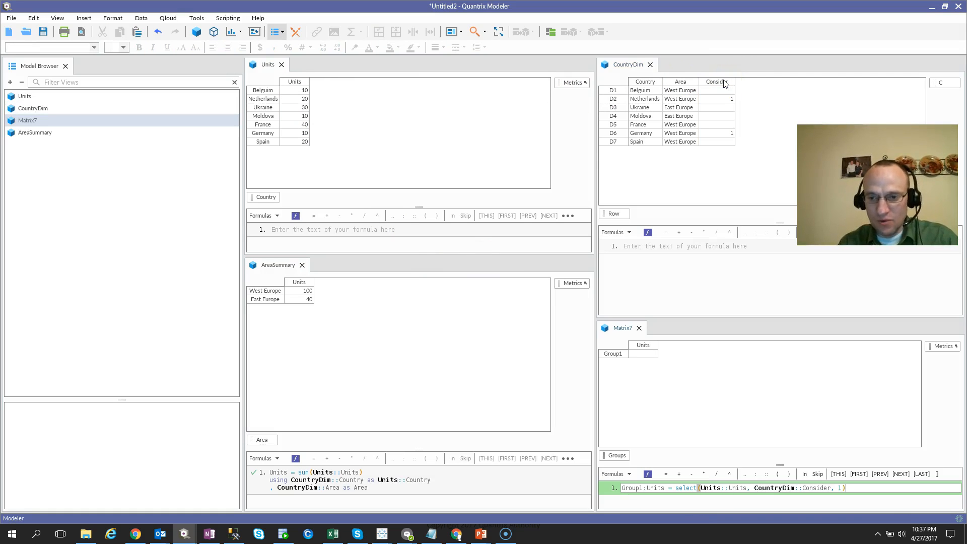
key("Return")
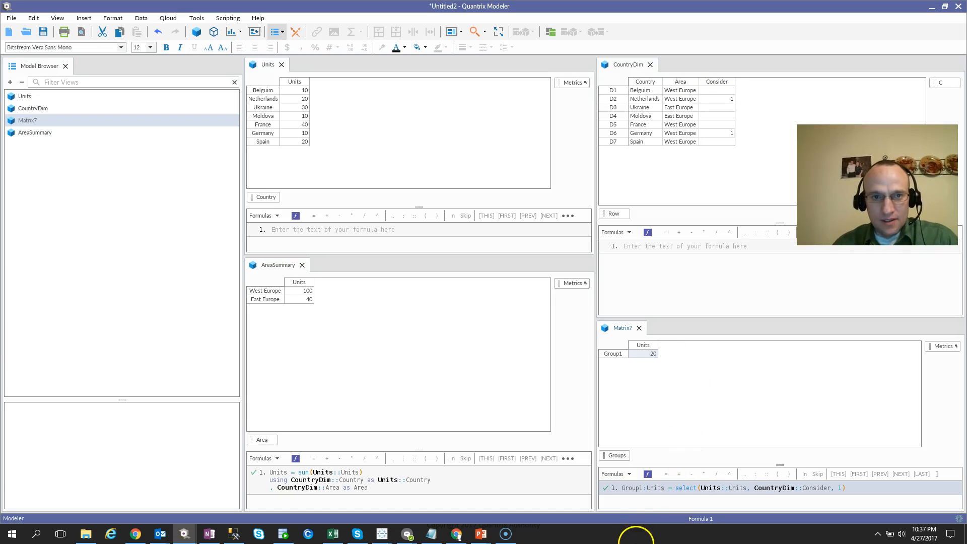
Wrap the select expression in Matrix7's Group1 formula in a sum function and enlarge the Matrix7 pane
left_click(676, 489)
type("sum(")
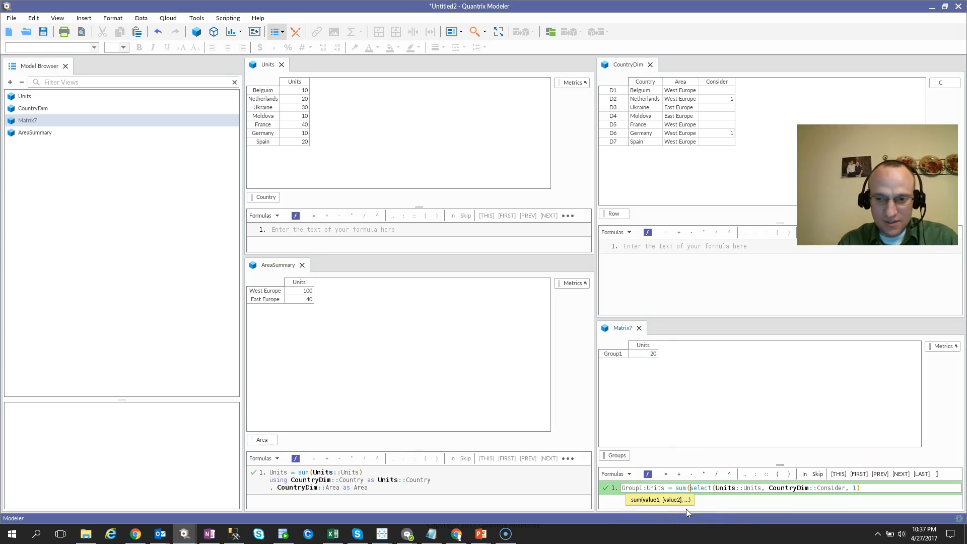
left_click(890, 488)
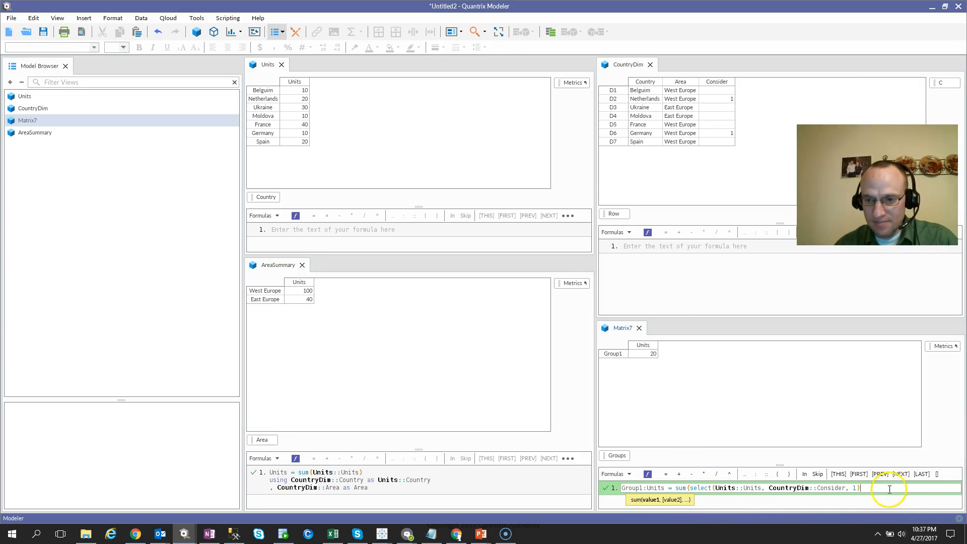
type(")")
key("Return")
left_click_drag(667, 319, 667, 286)
left_click(883, 480)
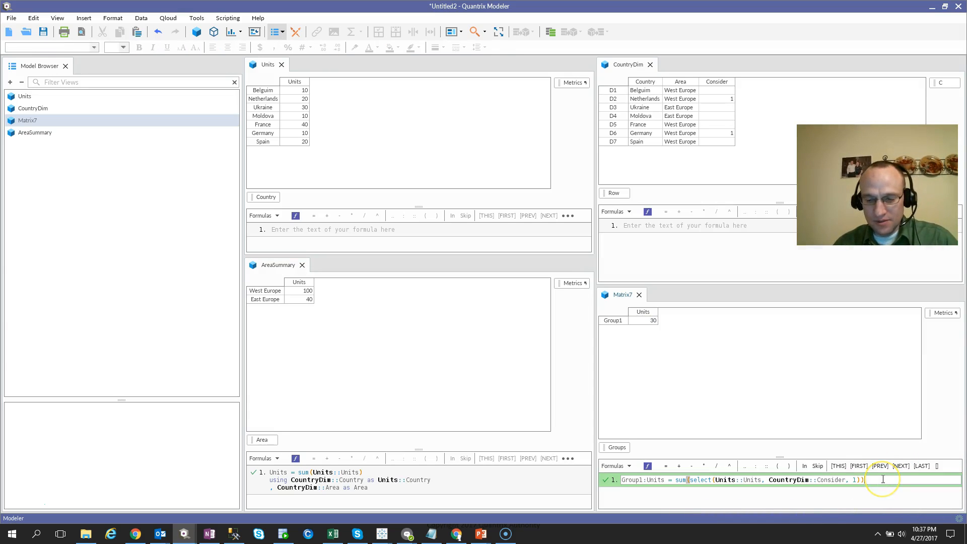
key("shift+Return")
key("Escape")
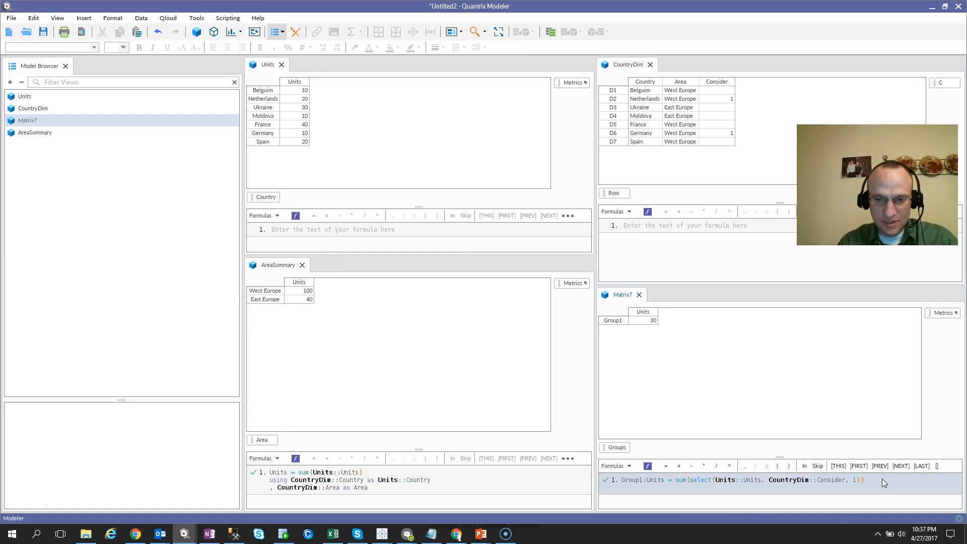
Copy the clause "using CountryDim::Country as Units::Country" from AreaSummary's formula onto a second line of Matrix7's Group1 formula
left_click(403, 489)
left_click(403, 489)
left_click_drag(403, 488, 324, 481)
left_click(429, 480)
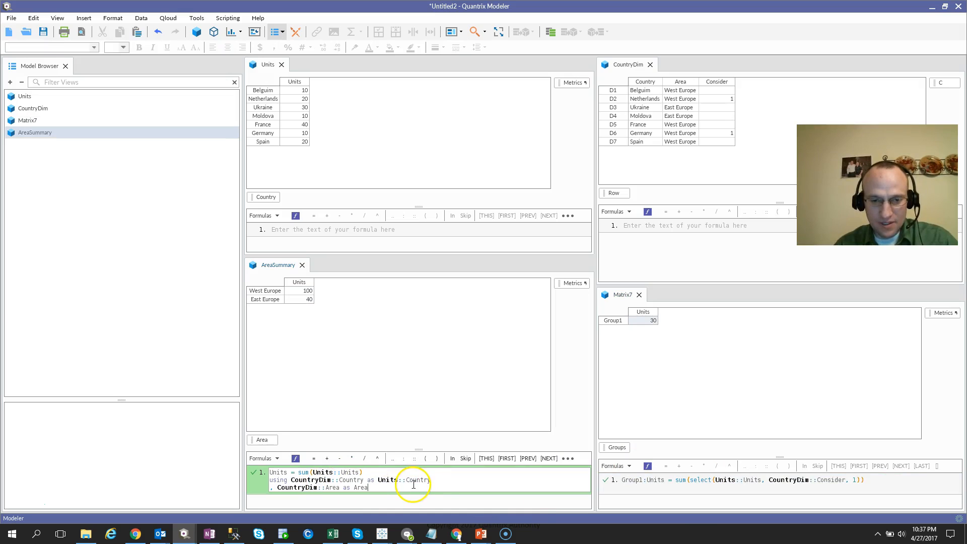
left_click_drag(443, 480, 267, 480)
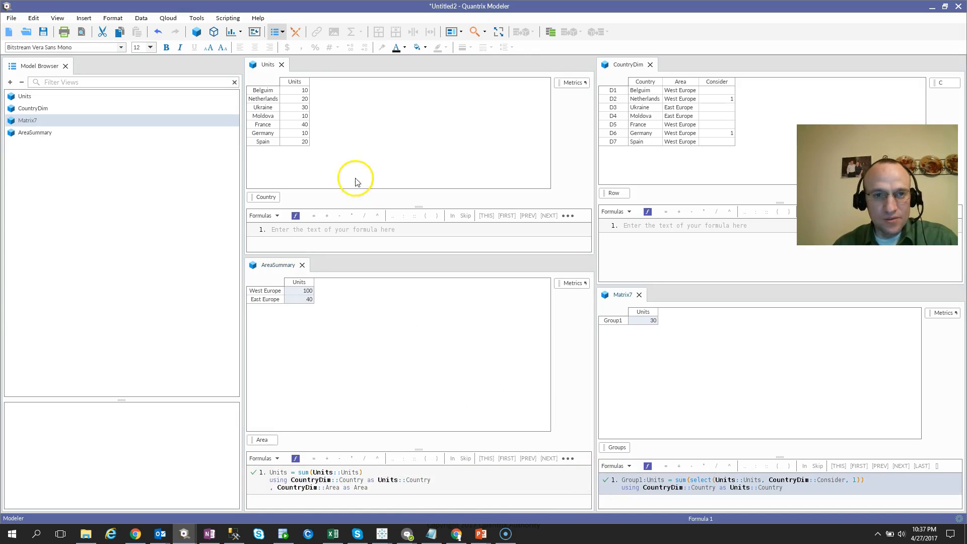
Check the Consider flags of the Netherlands and Germany against their values in the Units matrix
left_click(727, 99)
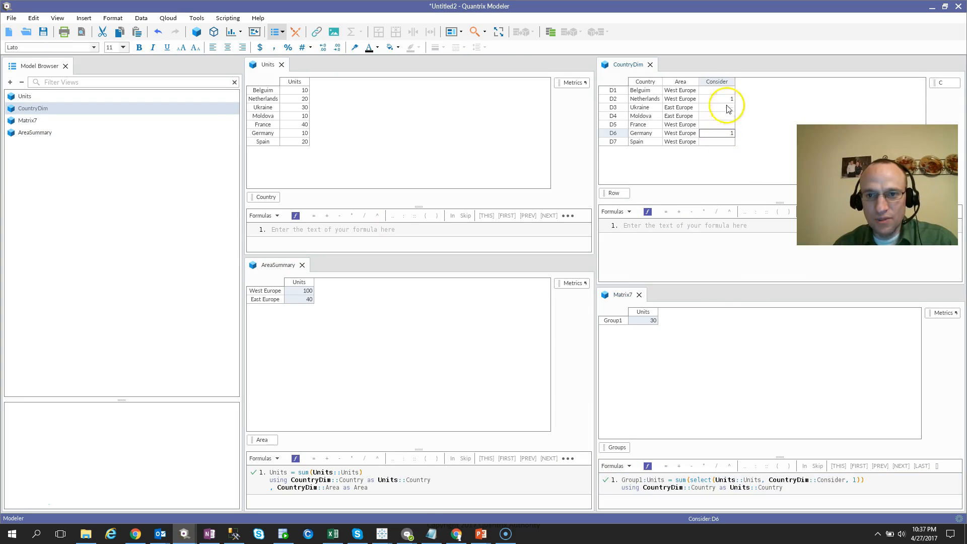
left_click(296, 100)
left_click(295, 135)
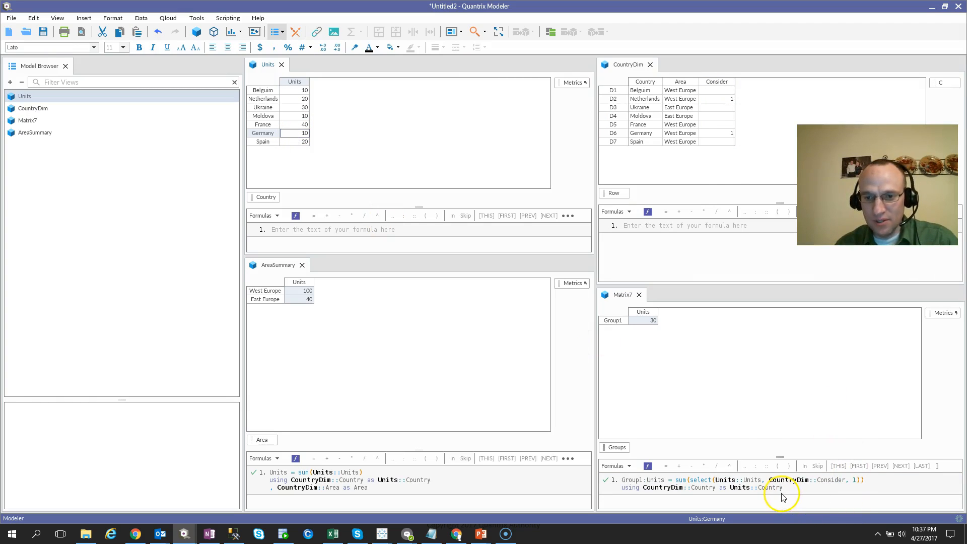
Enter 1 in CountryDim's Consider column for Belgium
left_click(728, 91)
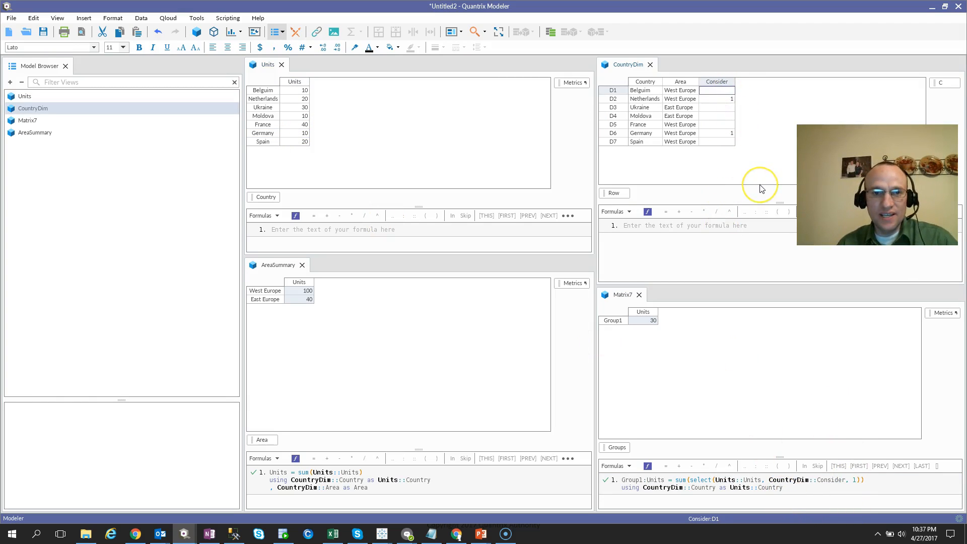
type("1")
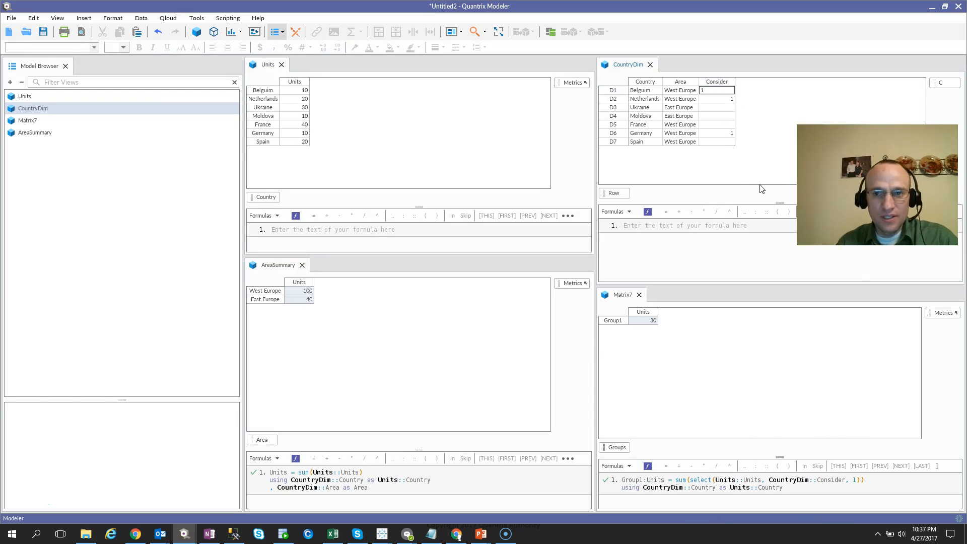
key("Return")
key("Up")
key("Down")
key("Down")
key("Up")
key("Up")
key("Down")
key("Up")
Enter 1 in CountryDim's Consider column for Moldova
key("Down")
key("Down")
key("Down")
type("1")
Clear the Consider flags of Belgium, the Netherlands and Germany in CountryDim
key("Up")
key("Up")
key("Up")
key("Down")
key("Up")
key("shift+Down")
key("Down")
key("Down")
key("Down")
key("Down")
key("Down")
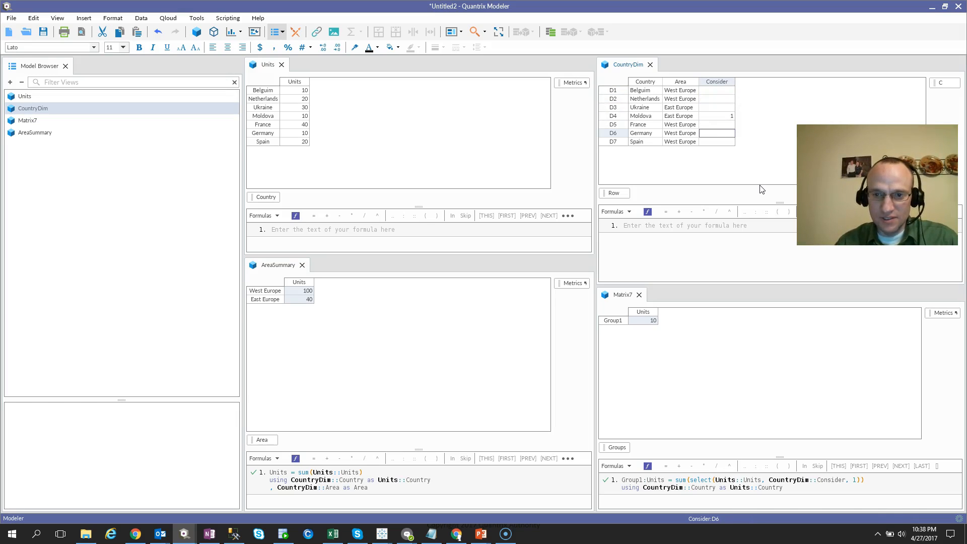
Compare Moldova's value in the Units matrix with the Group1 result in Matrix7
left_click(300, 116)
left_click(649, 321)
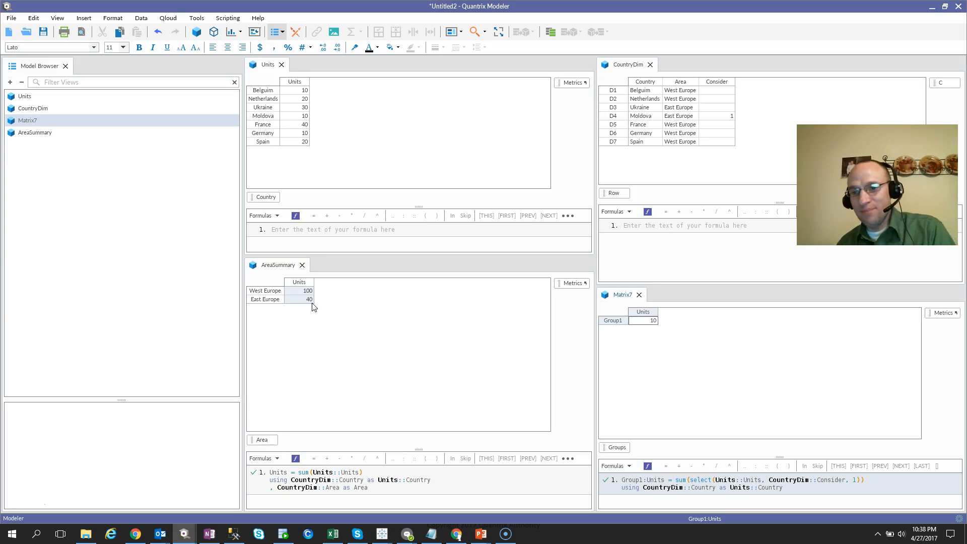
key("F10")
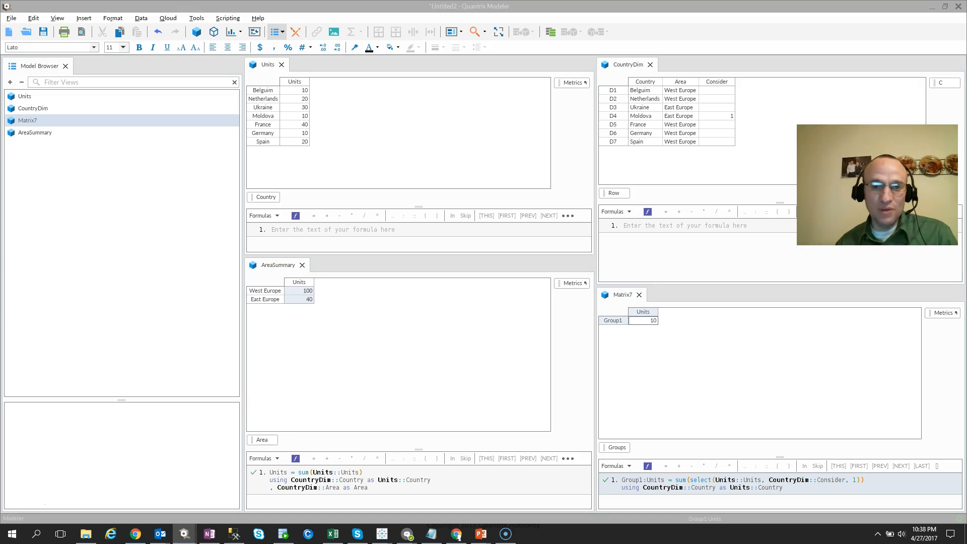